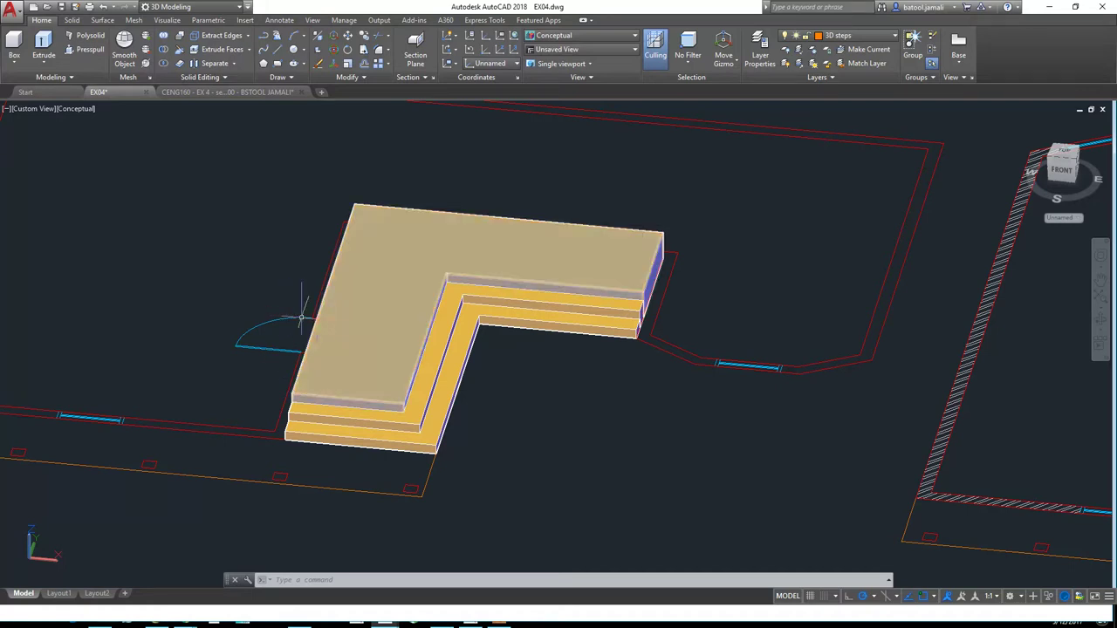
From the top view, start a polyline at the plan's lower-left corner and trace the top wall and chamfer corners
click(1063, 155)
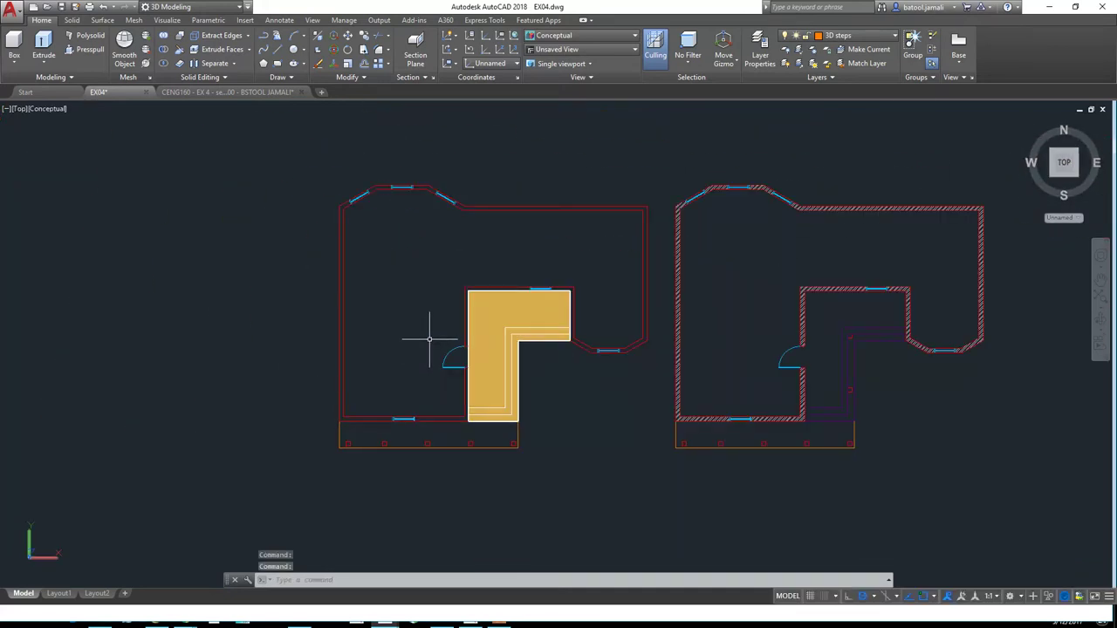
text(L)
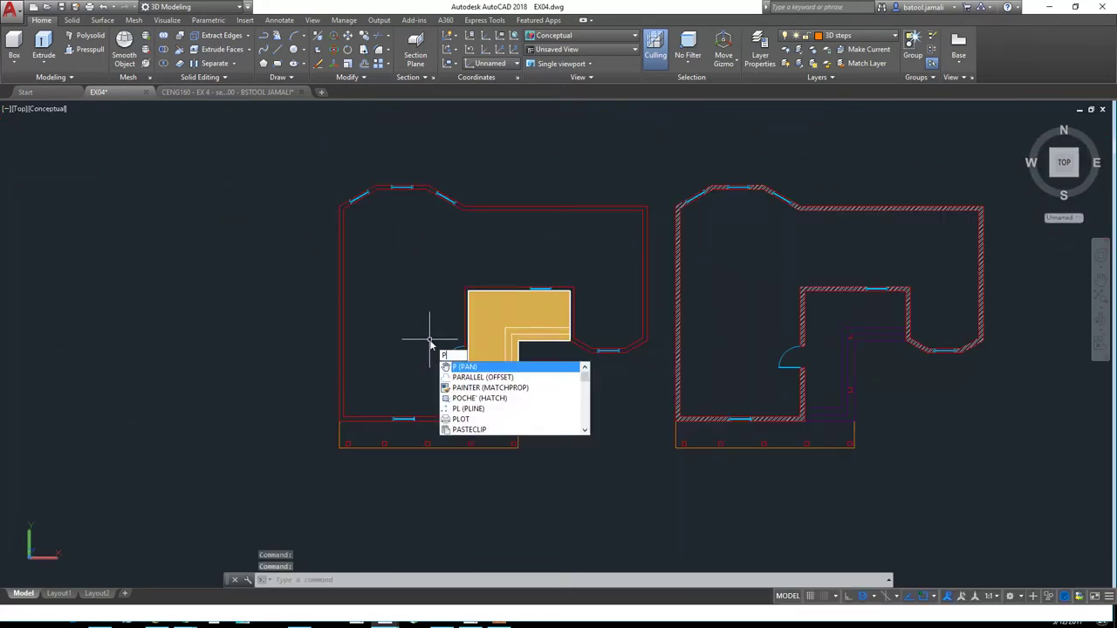
key(Return)
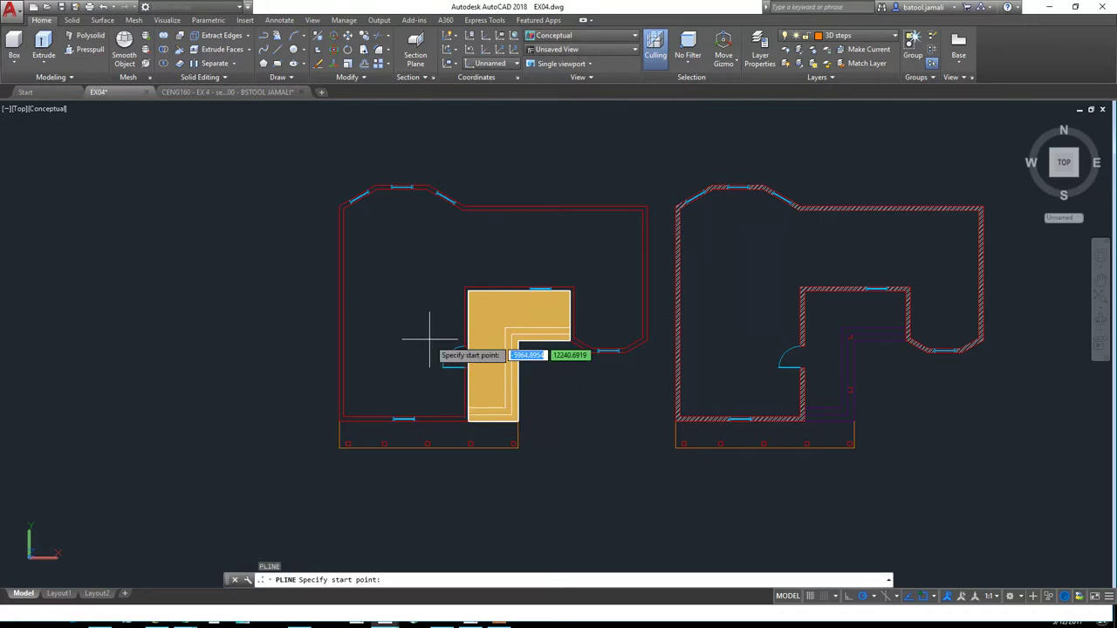
click(338, 419)
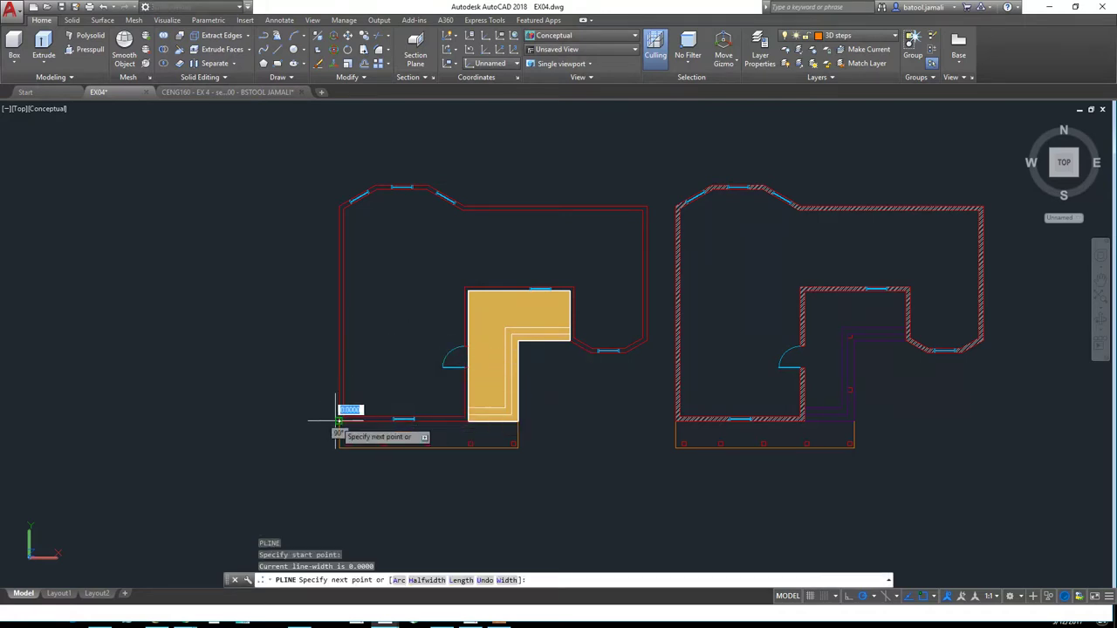
click(340, 206)
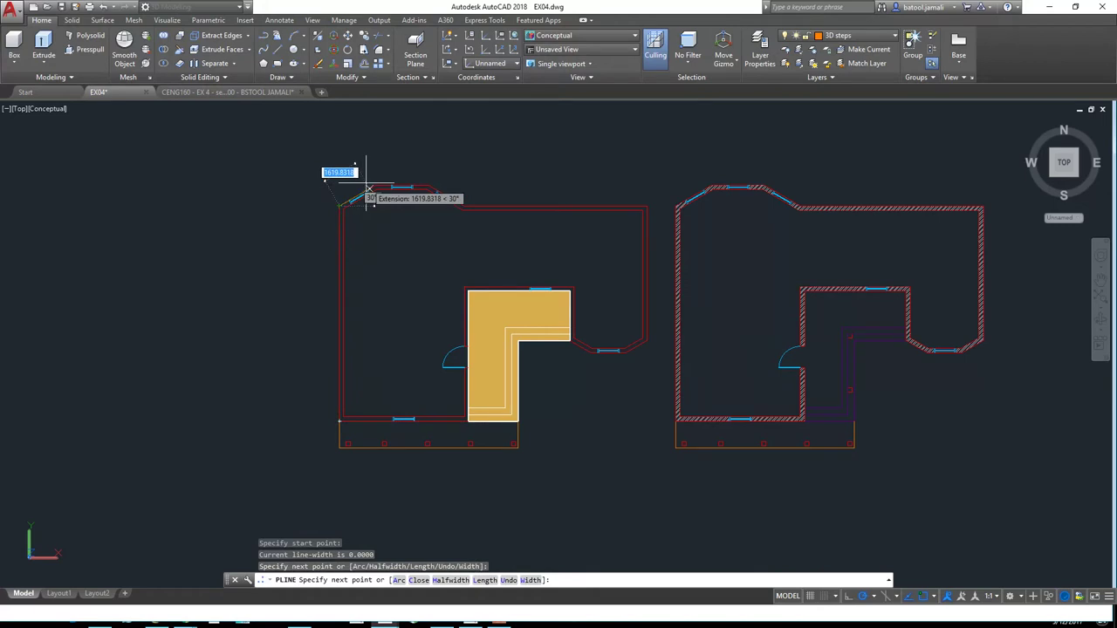
click(373, 187)
click(426, 188)
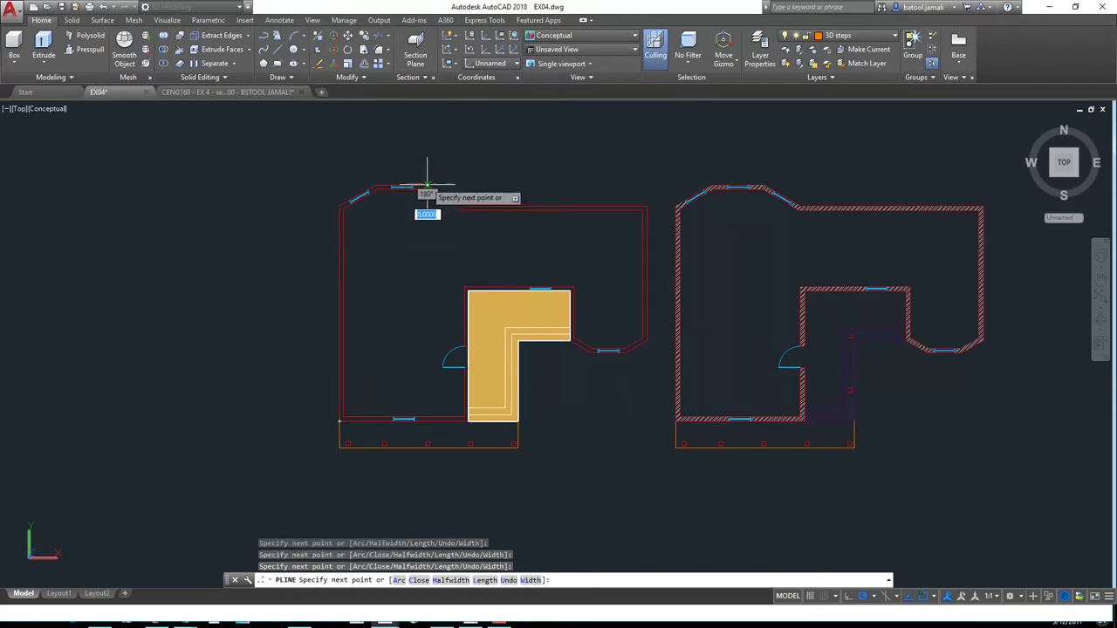
scroll(450, 197, up, 5)
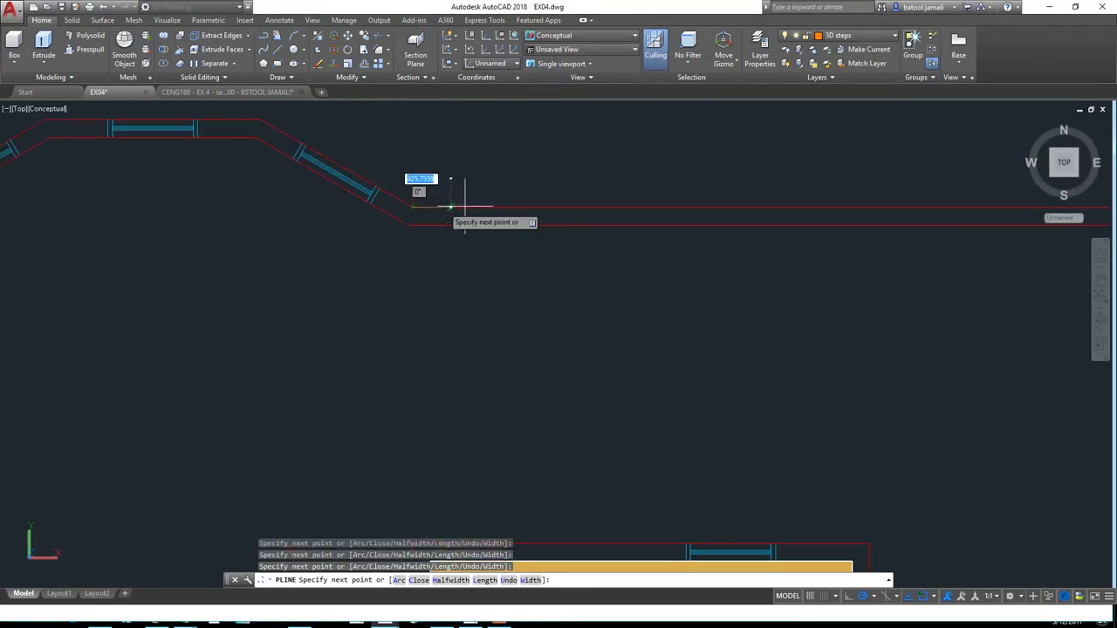
middle_drag(723, 187, 182, 234)
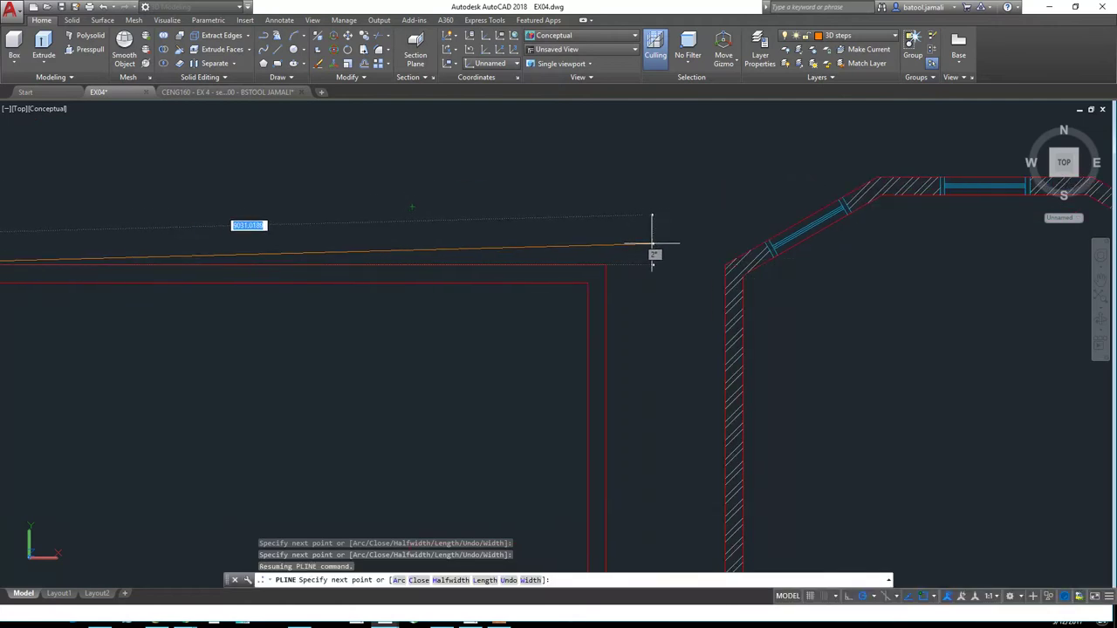
click(606, 265)
Continue the outline around the bay chamfer corners and the steps block's outer corners
scroll(608, 162, down, 2)
scroll(608, 225, down, 3)
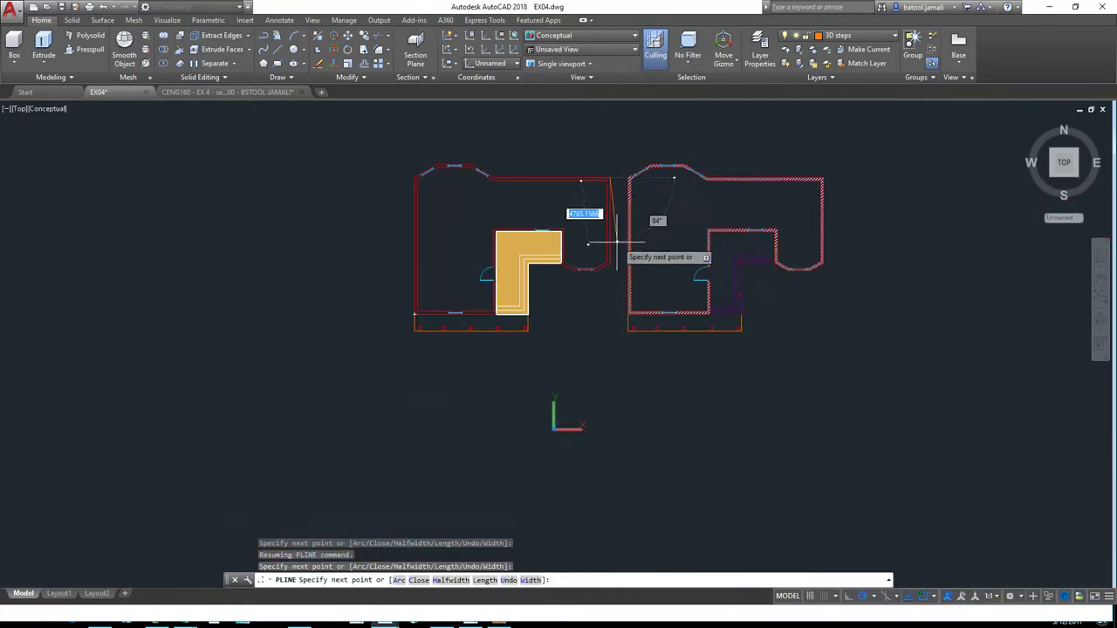
scroll(602, 257, up, 5)
click(595, 297)
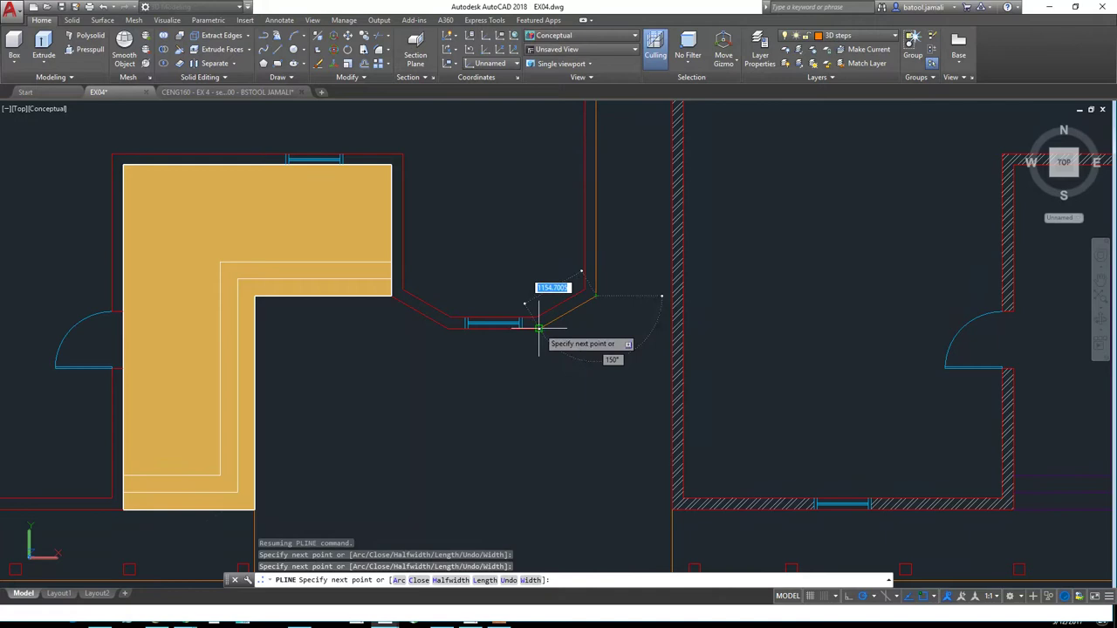
click(538, 328)
click(447, 328)
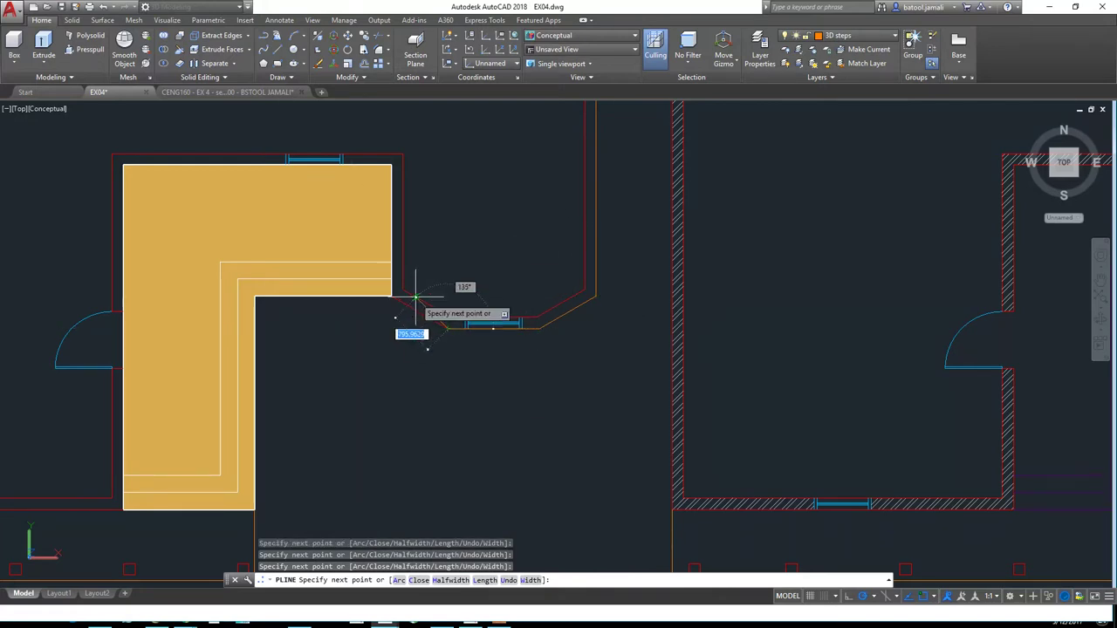
click(392, 296)
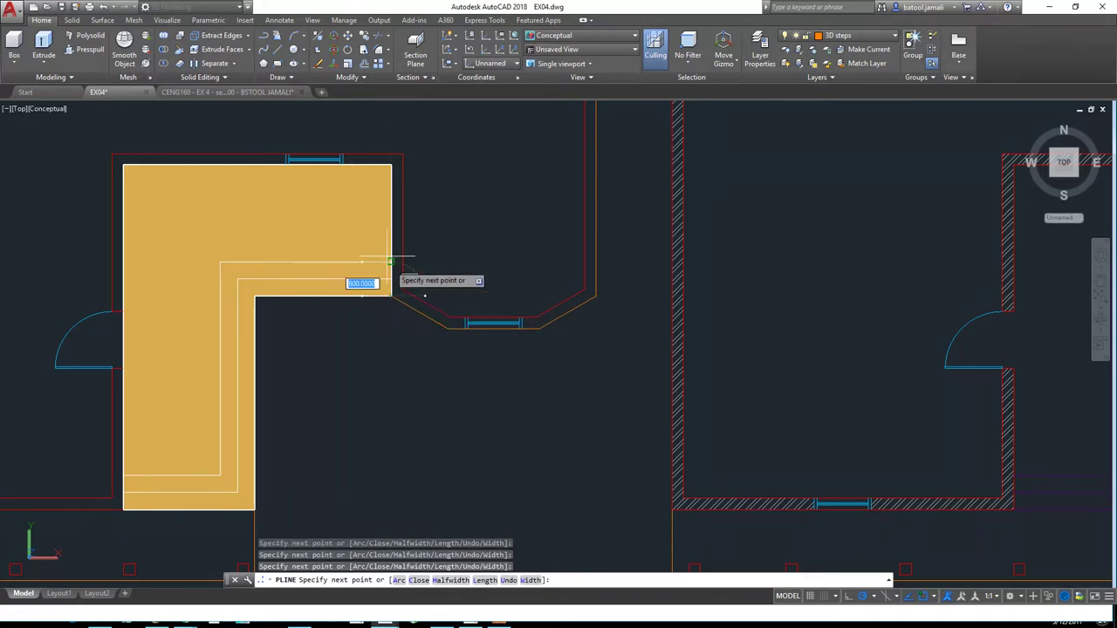
click(391, 164)
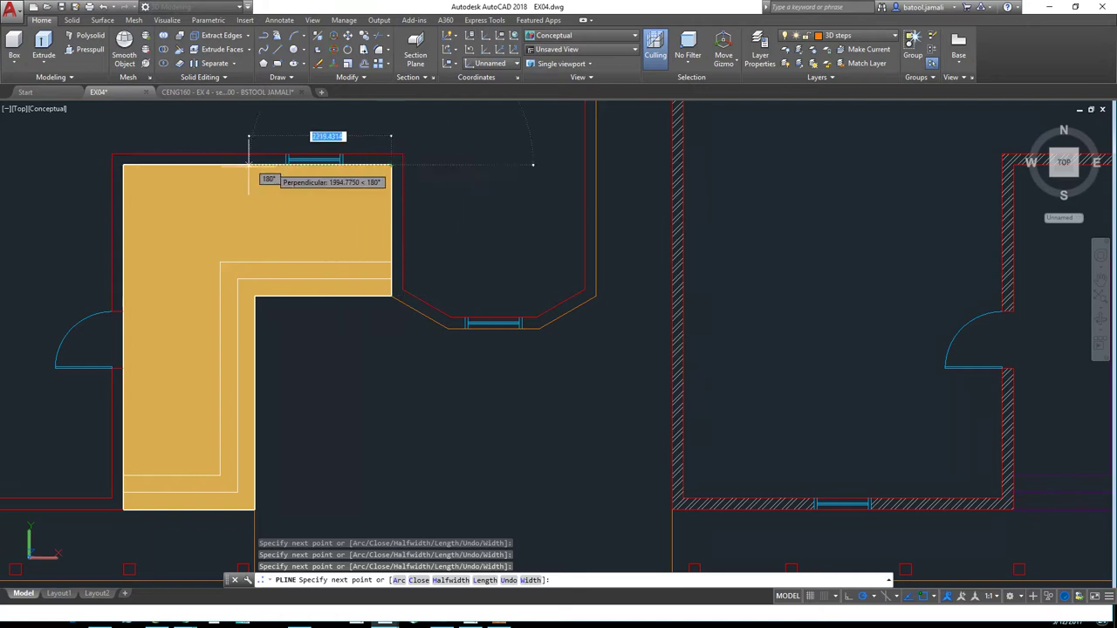
click(123, 165)
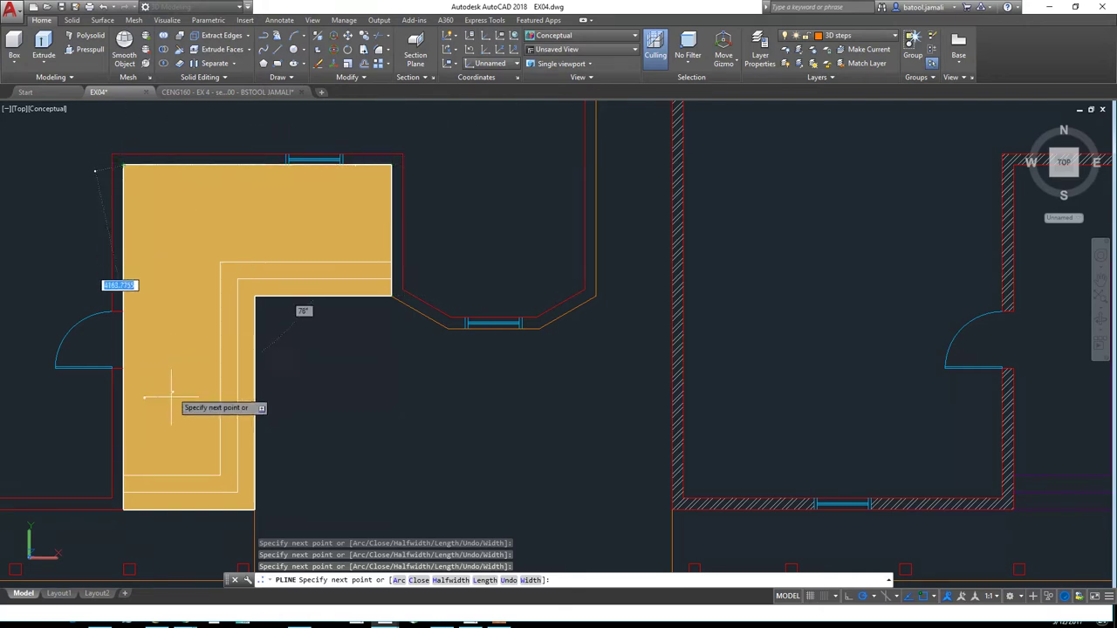
click(123, 509)
middle_drag(135, 497, 652, 401)
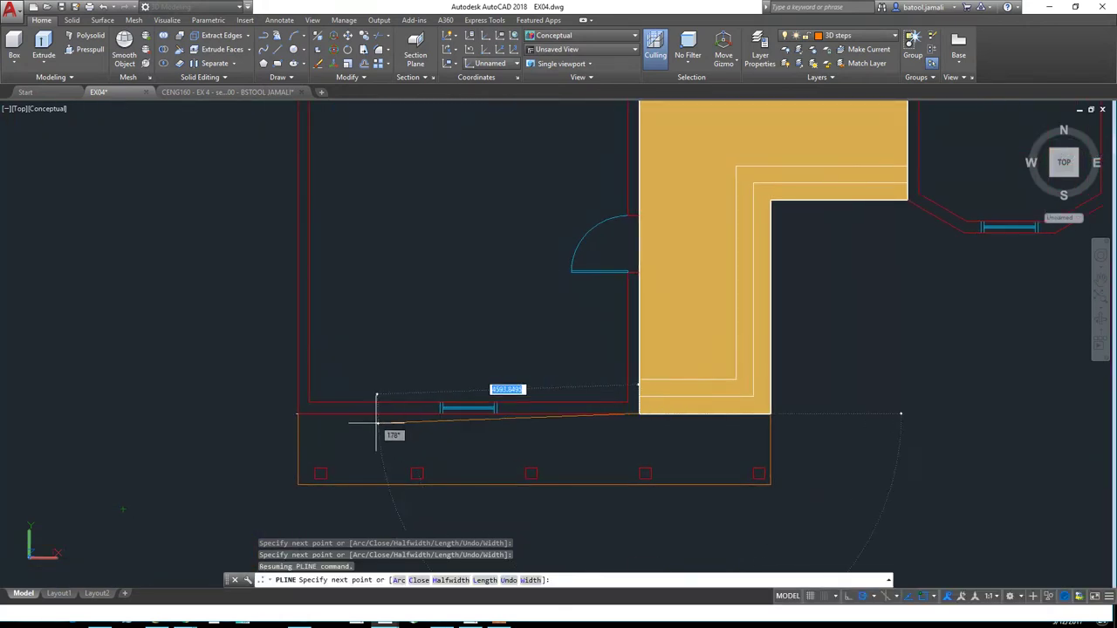
Close the floor outline and delete the stray line along the left wall
click(419, 580)
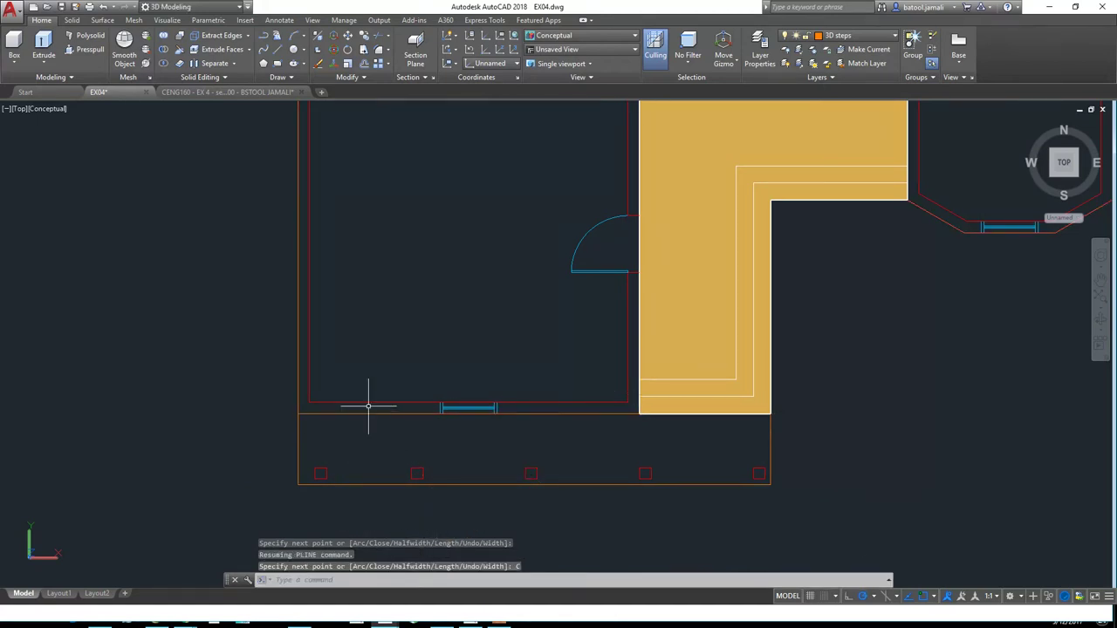
click(297, 394)
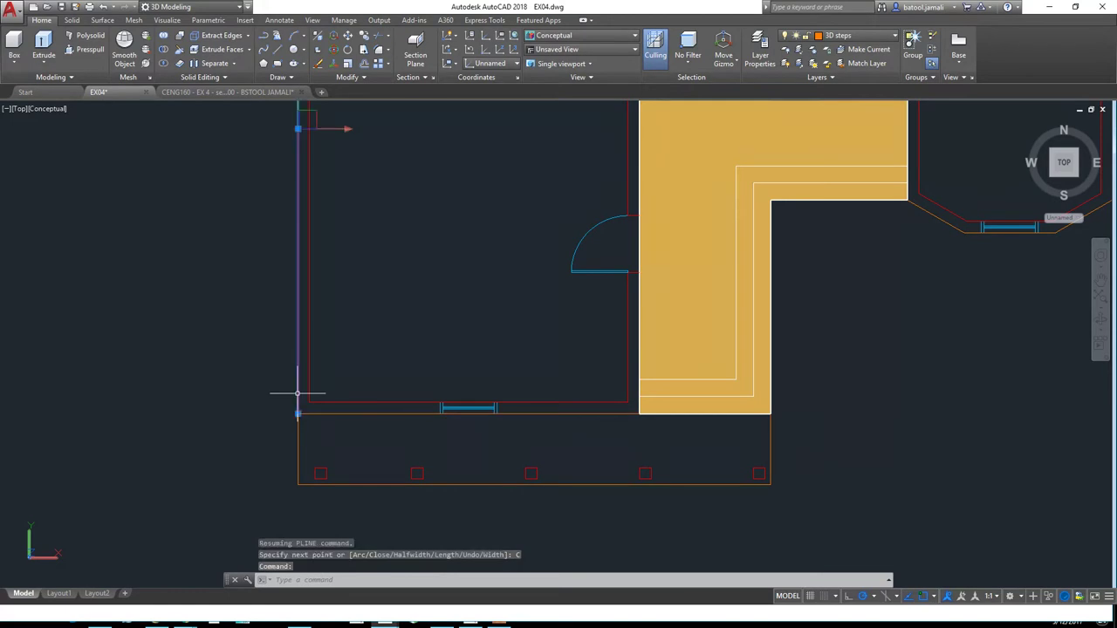
key(Delete)
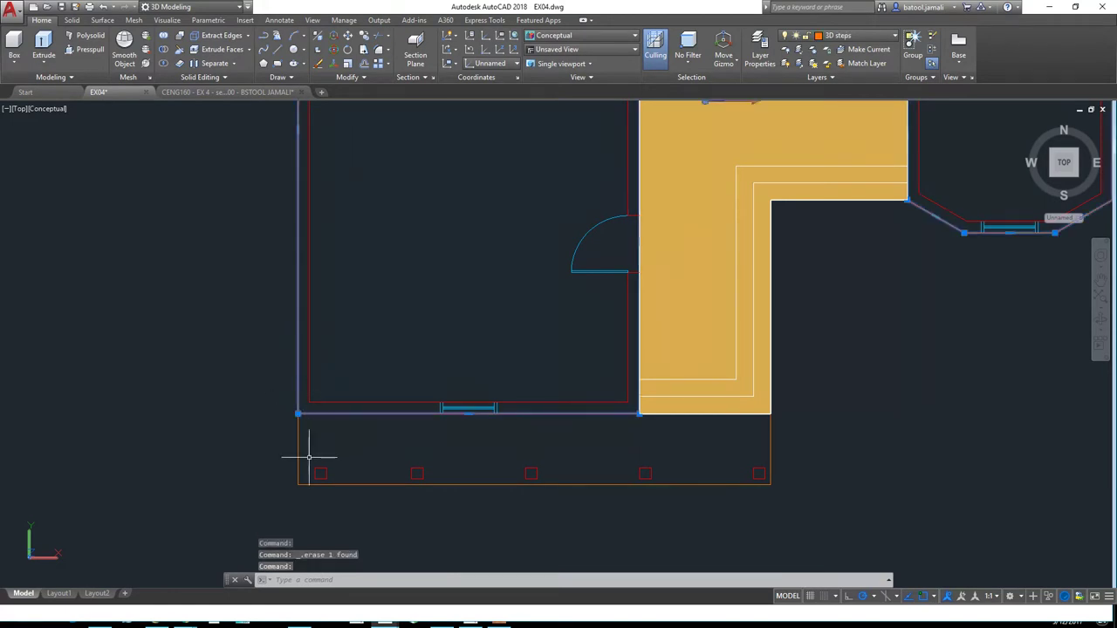
scroll(304, 456, down, 3)
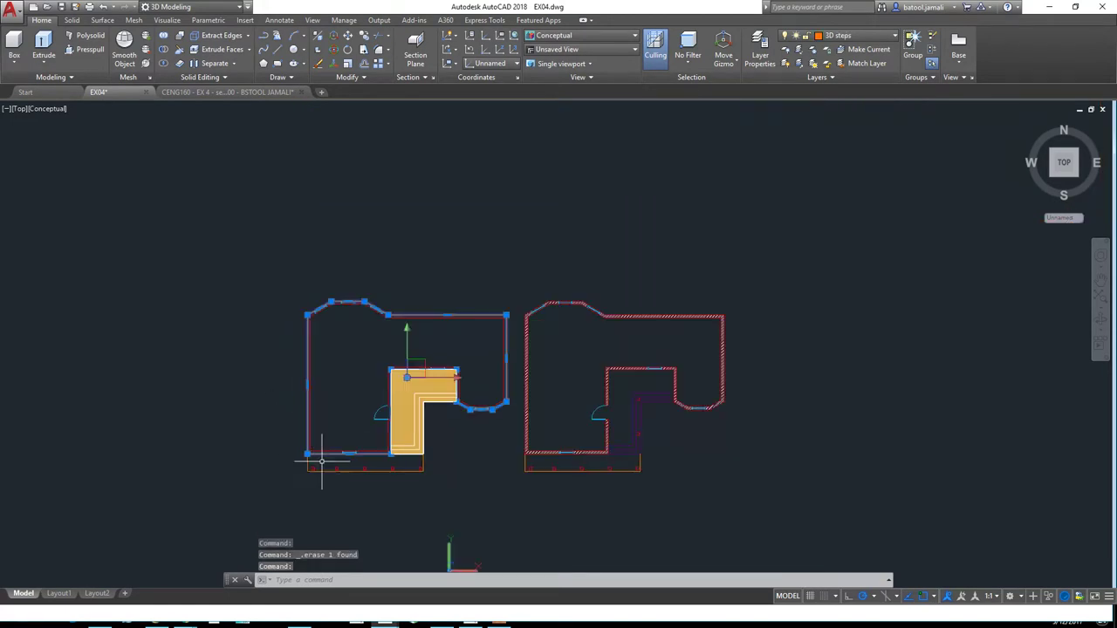
Extrude the floor outline 450 units into a slab and orbit to view it in 3D
click(43, 48)
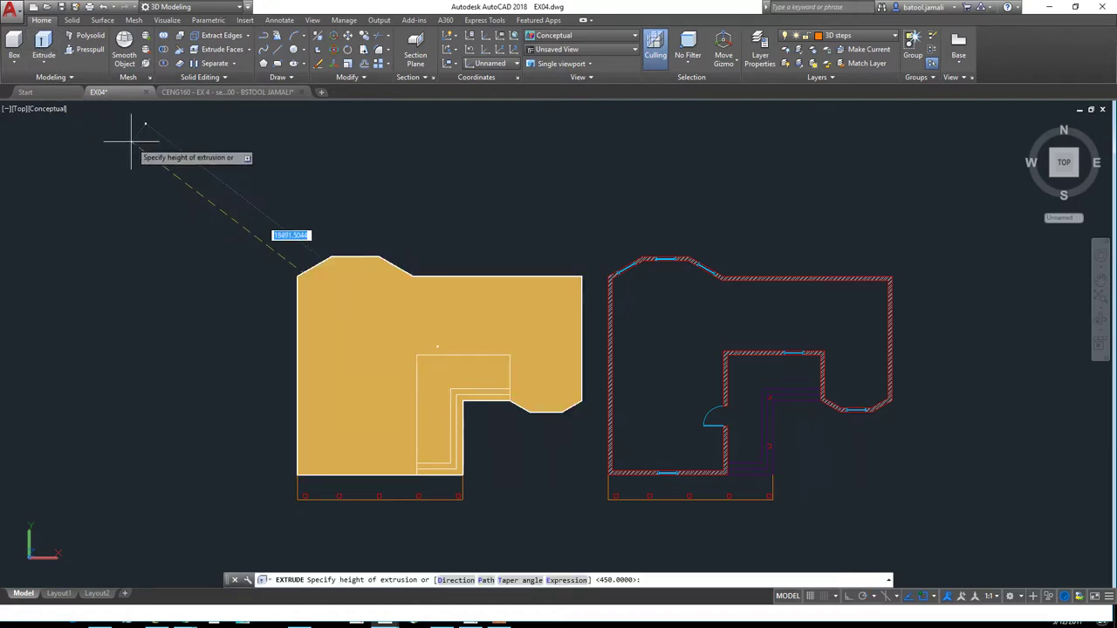
text(450)
key(Return)
shift+middle_drag(286, 384, 287, 234)
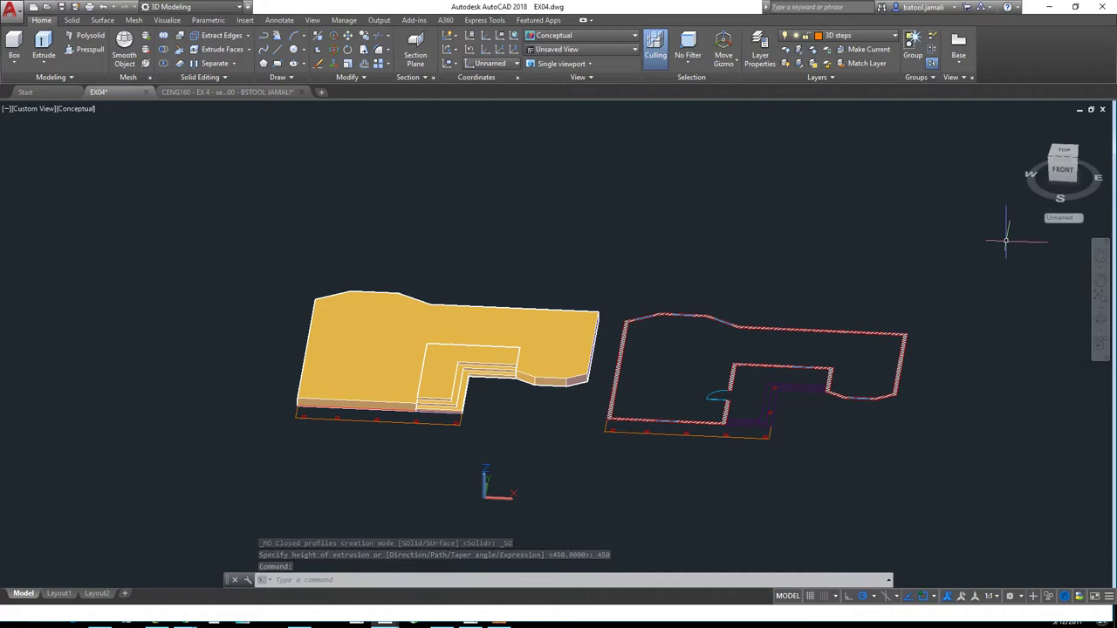
Return to the top plan view and switch the visual style from Conceptual to 2D Wireframe
click(1064, 153)
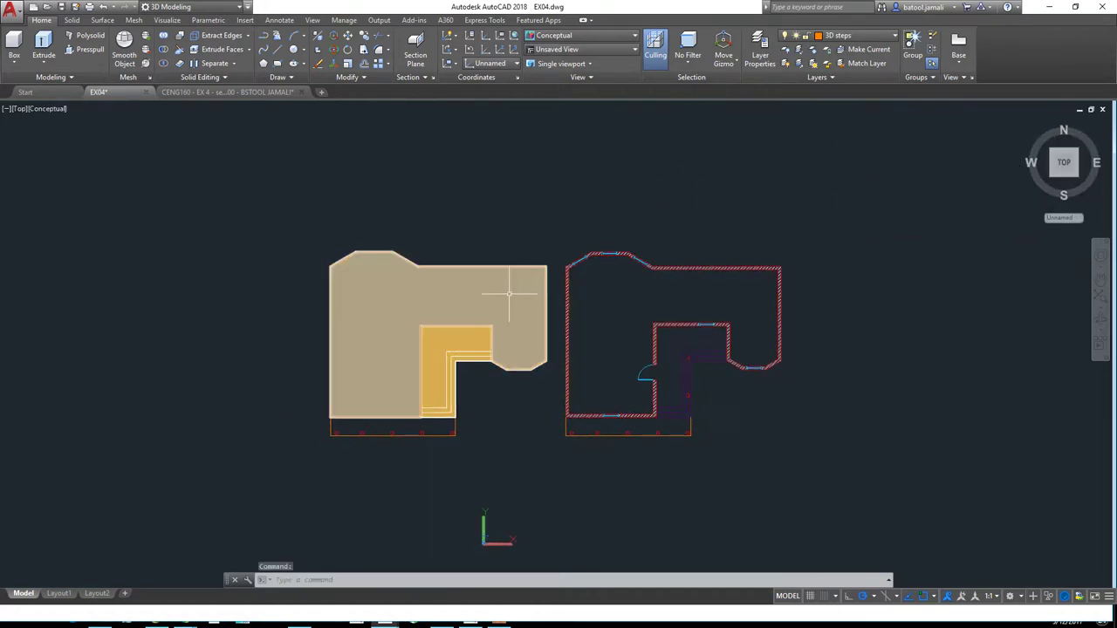
click(48, 109)
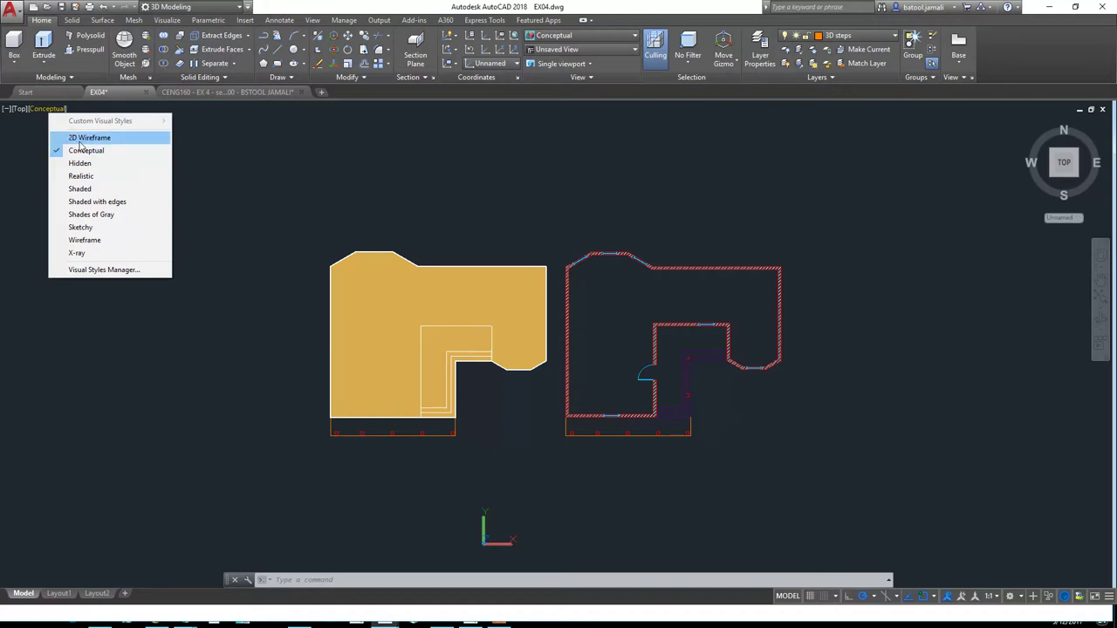
click(78, 140)
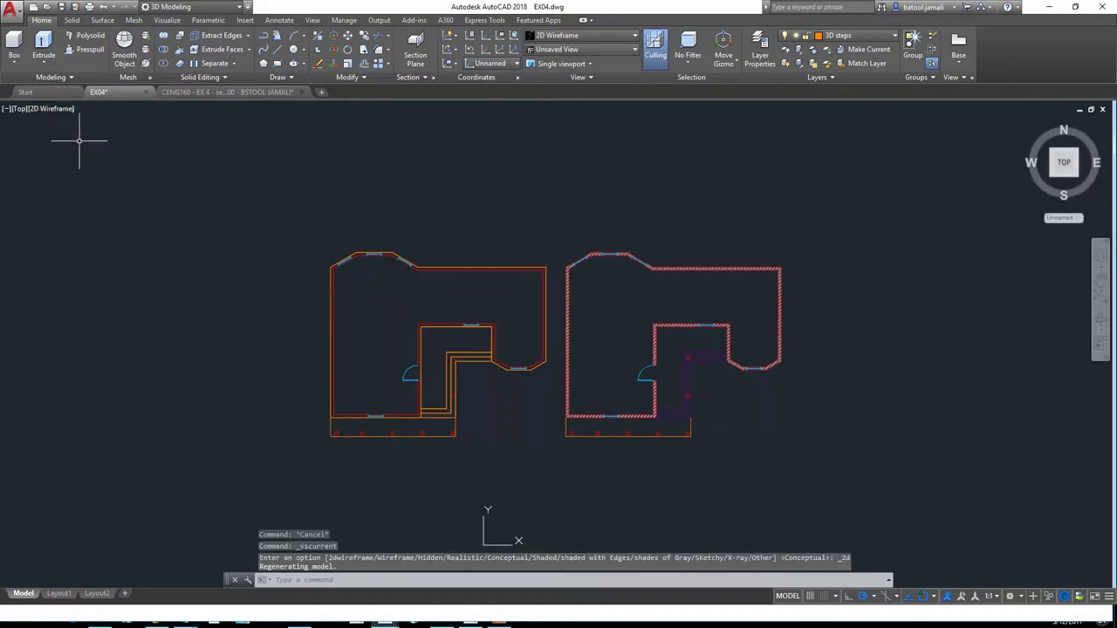
Start a Polysolid with height 2750, width 200 and Right justification
click(89, 39)
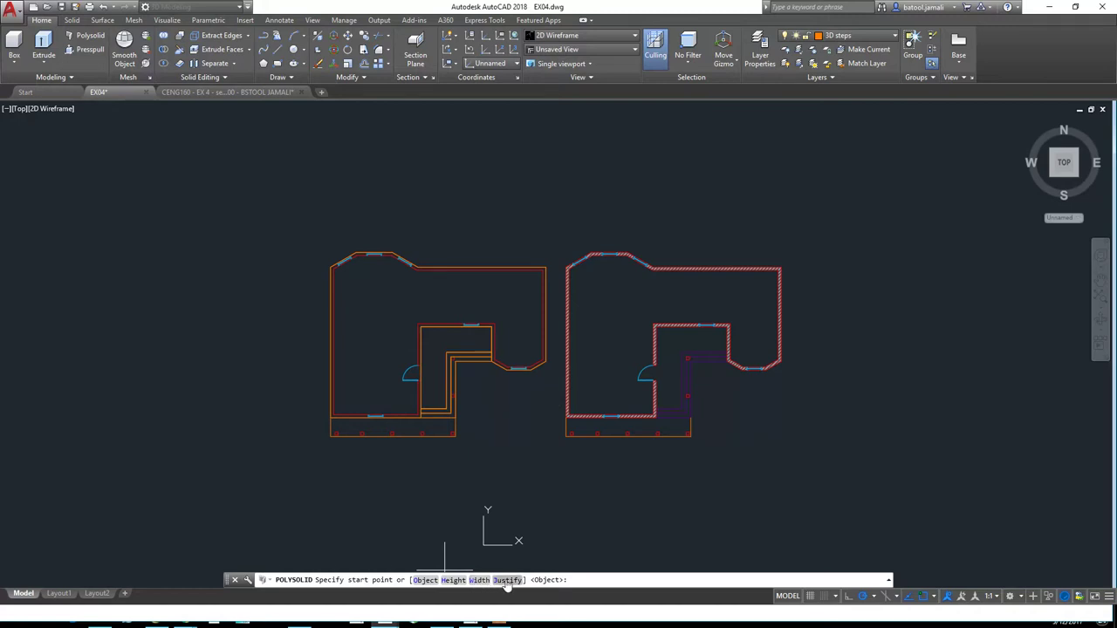
key(alt+Tab)
key(alt+Tab)
key(alt+Tab)
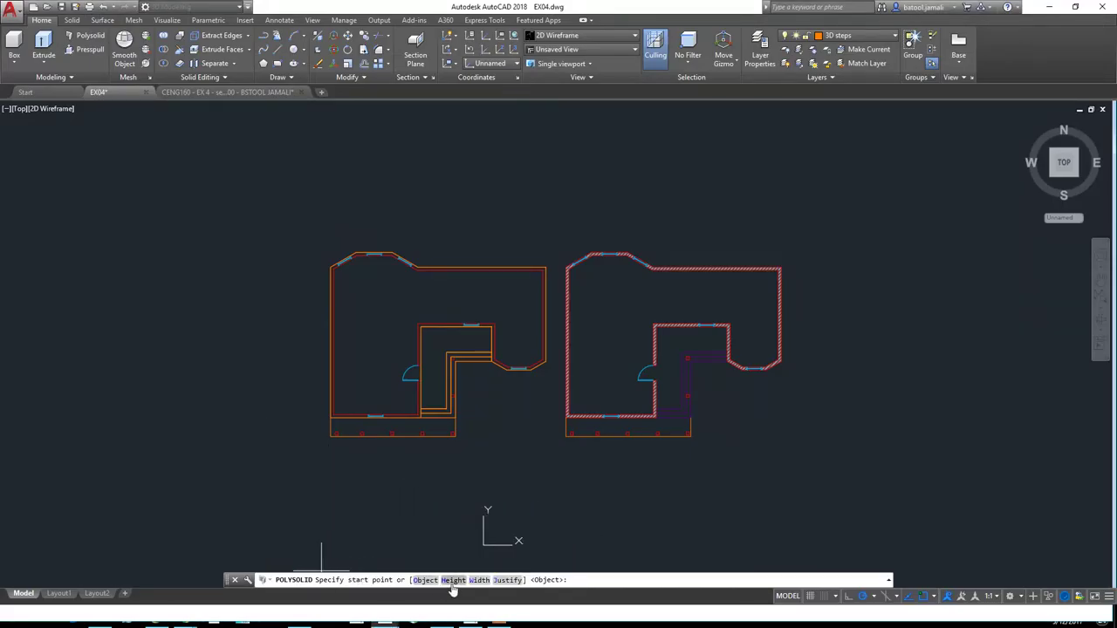
click(453, 580)
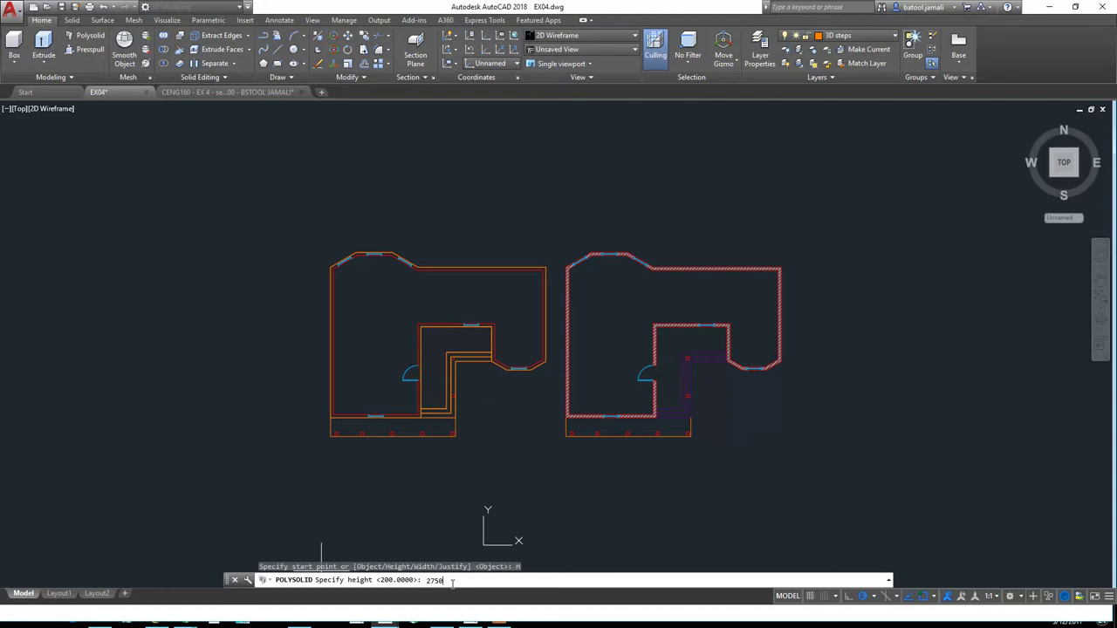
key(Return)
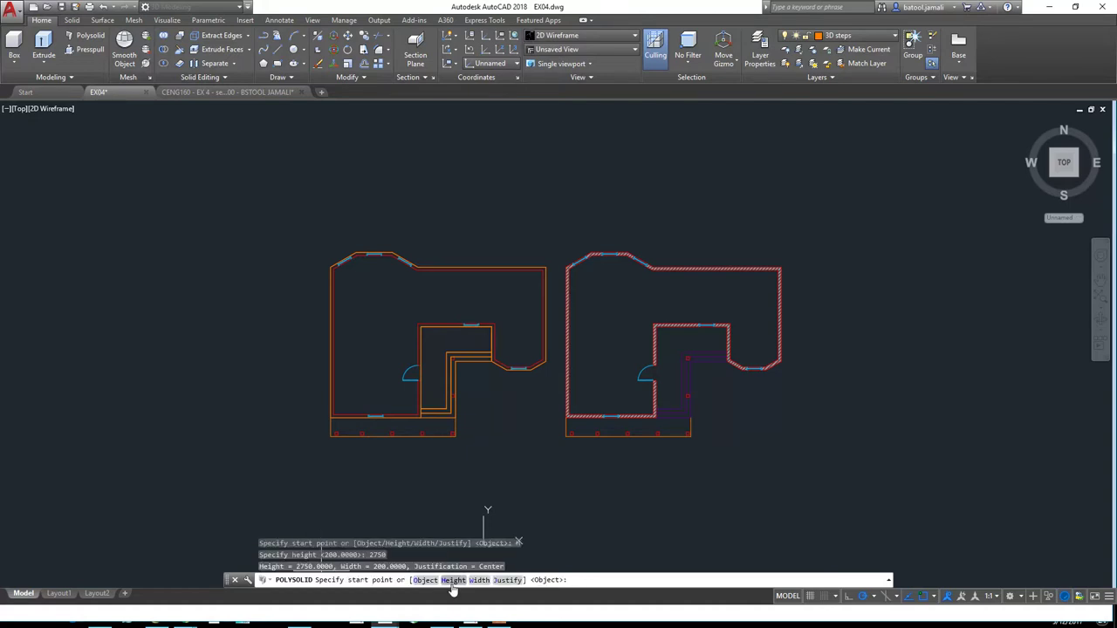
click(477, 580)
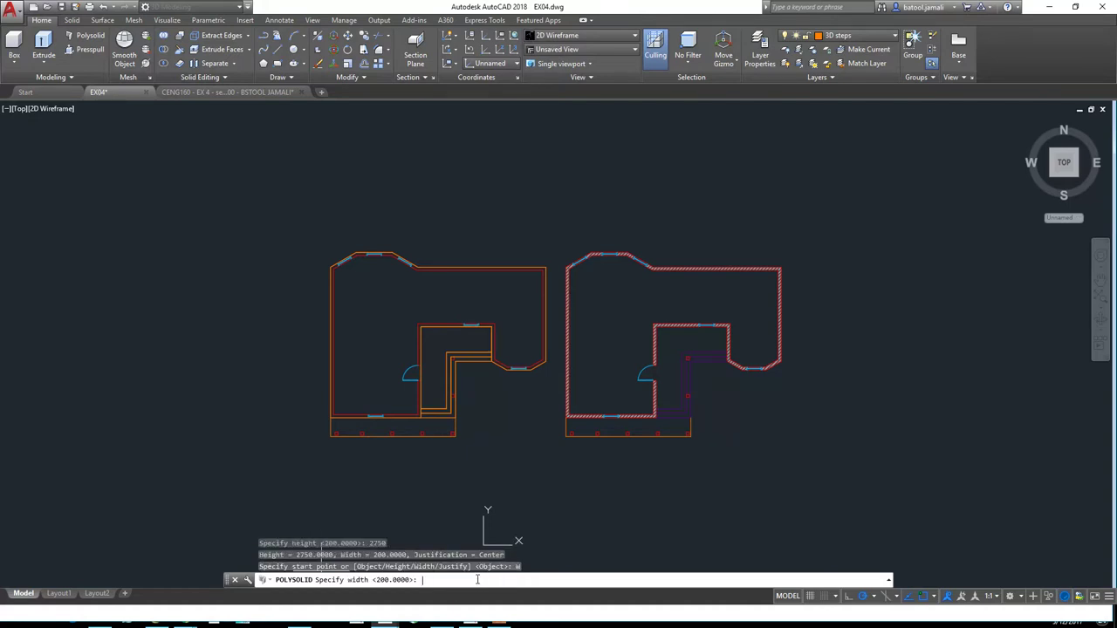
key(Return)
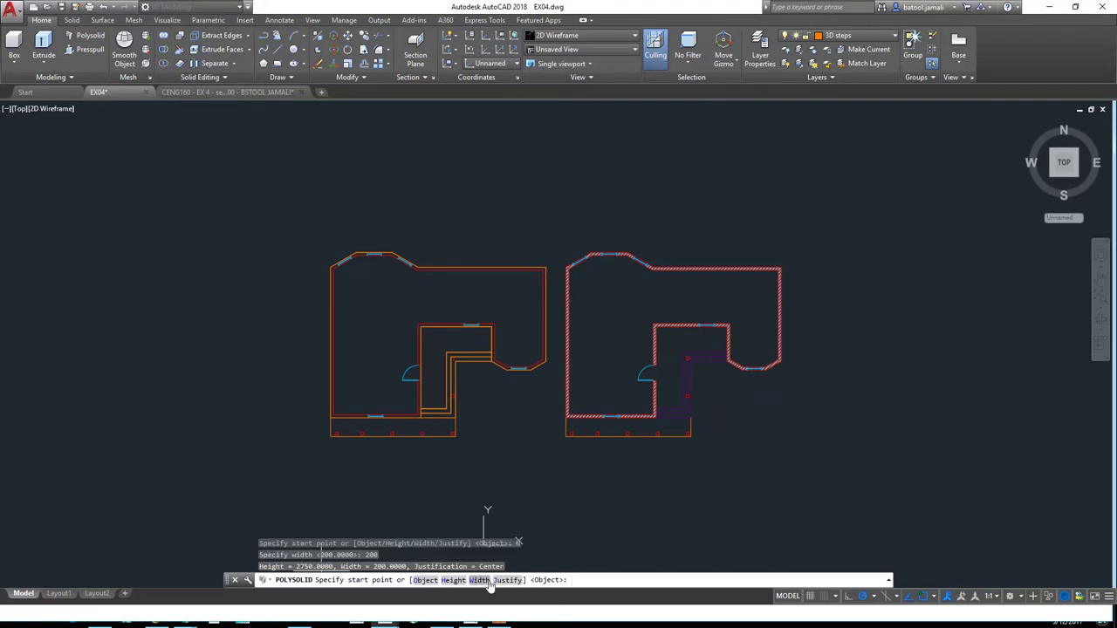
click(499, 580)
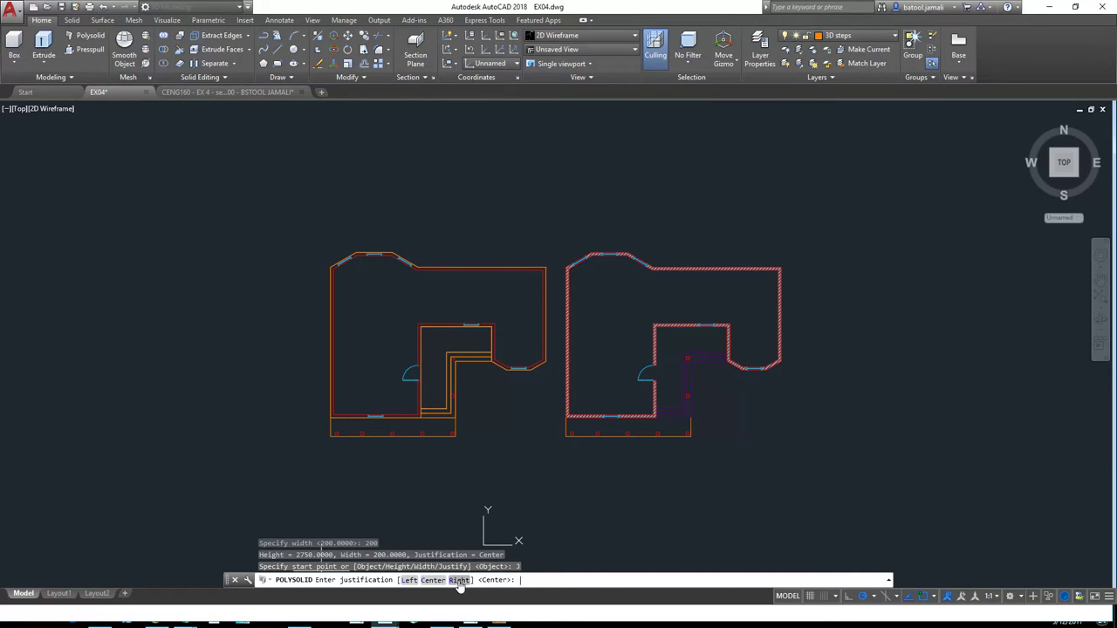
click(459, 580)
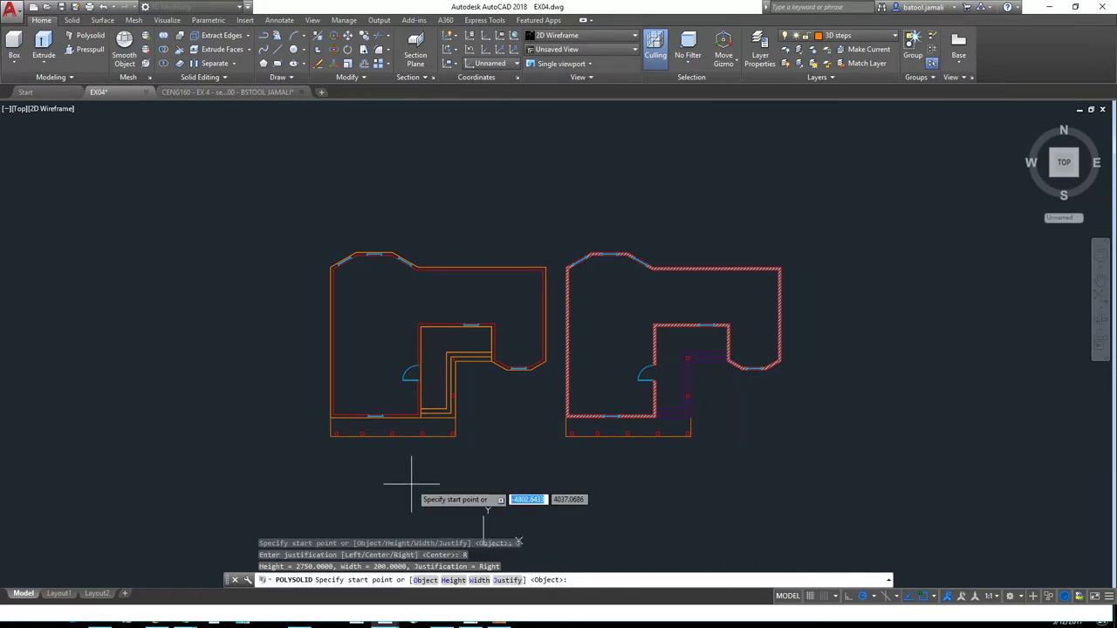
Start the wall beside the steps and run it along the top wall to the angled bay's far corner
scroll(417, 439, up, 3)
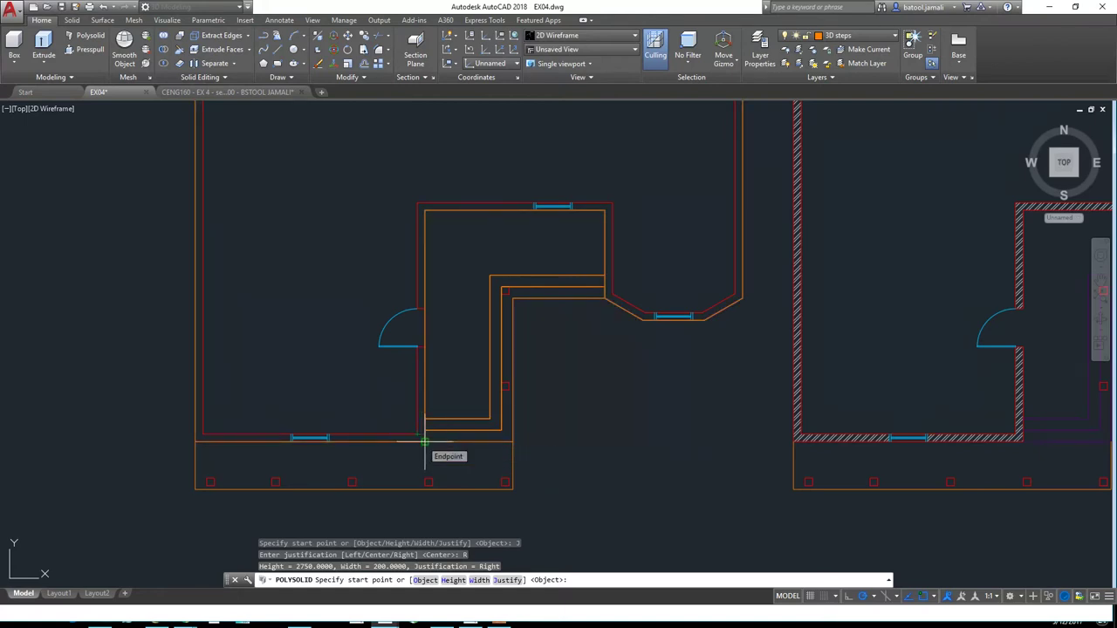
key(F6)
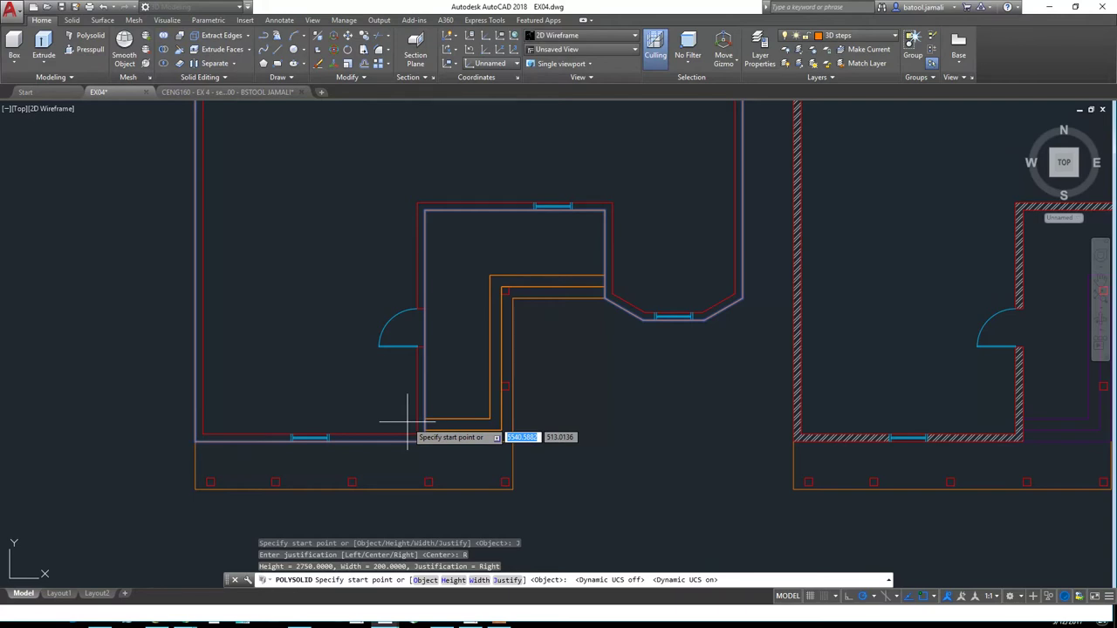
key(F6)
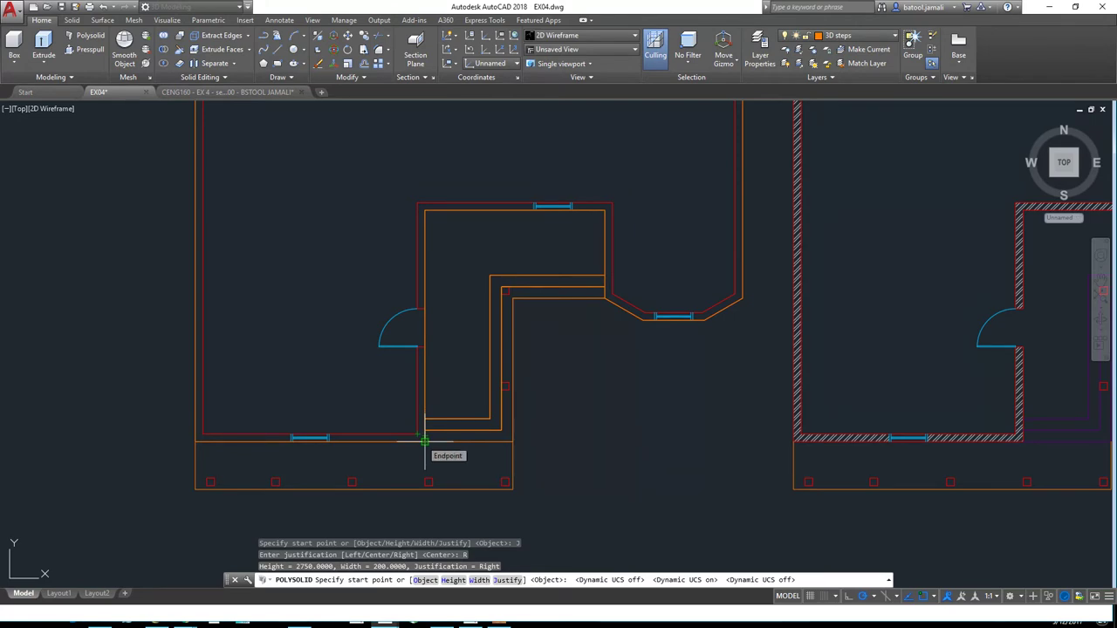
click(424, 441)
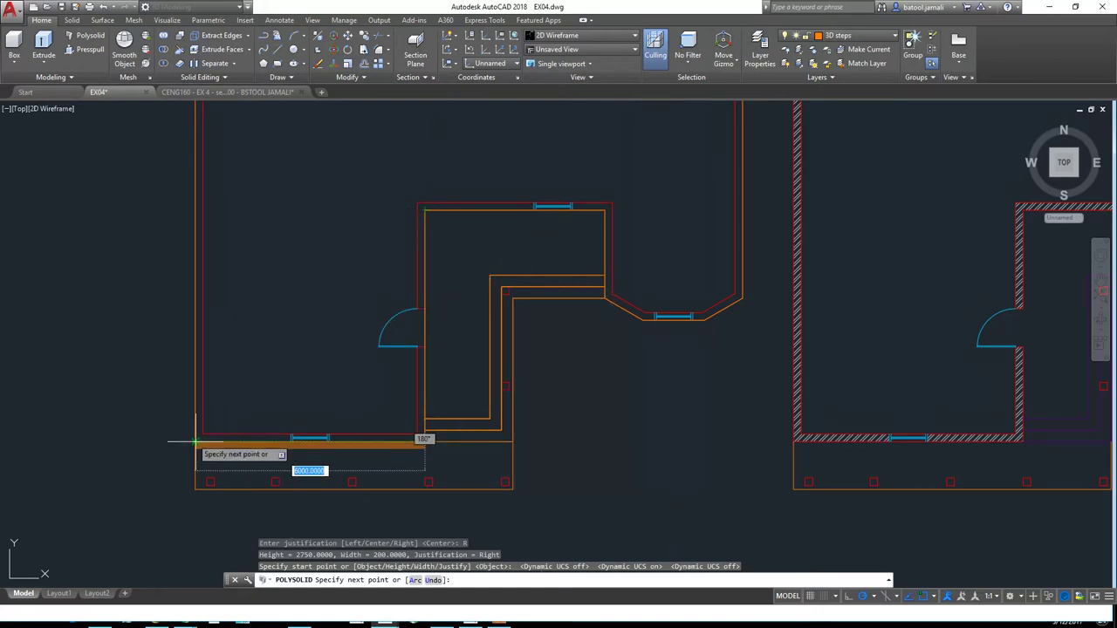
click(423, 211)
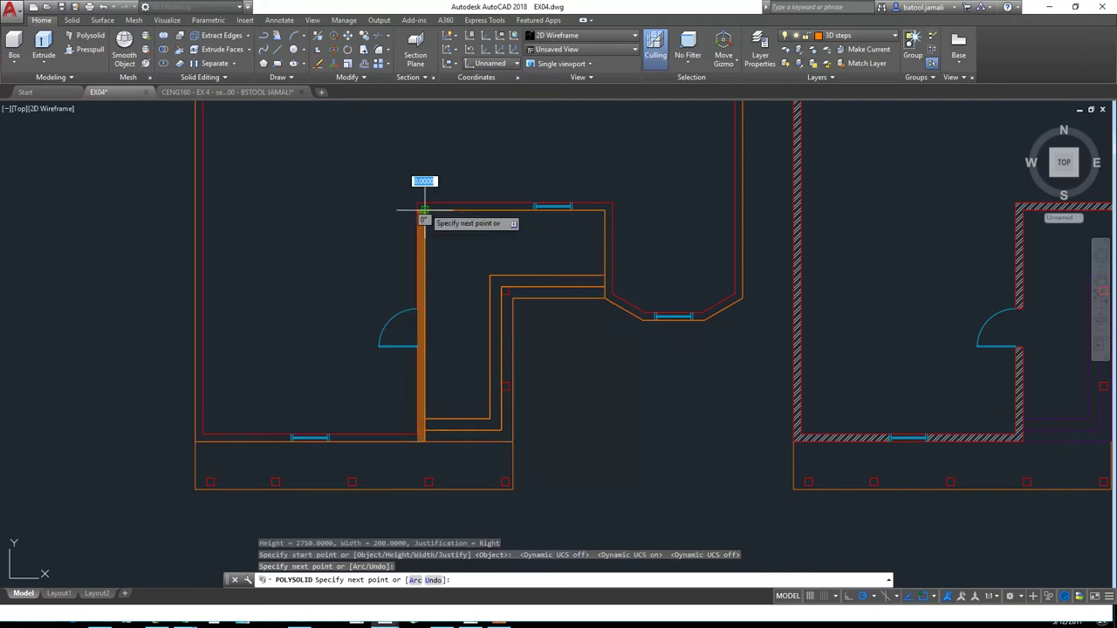
click(604, 210)
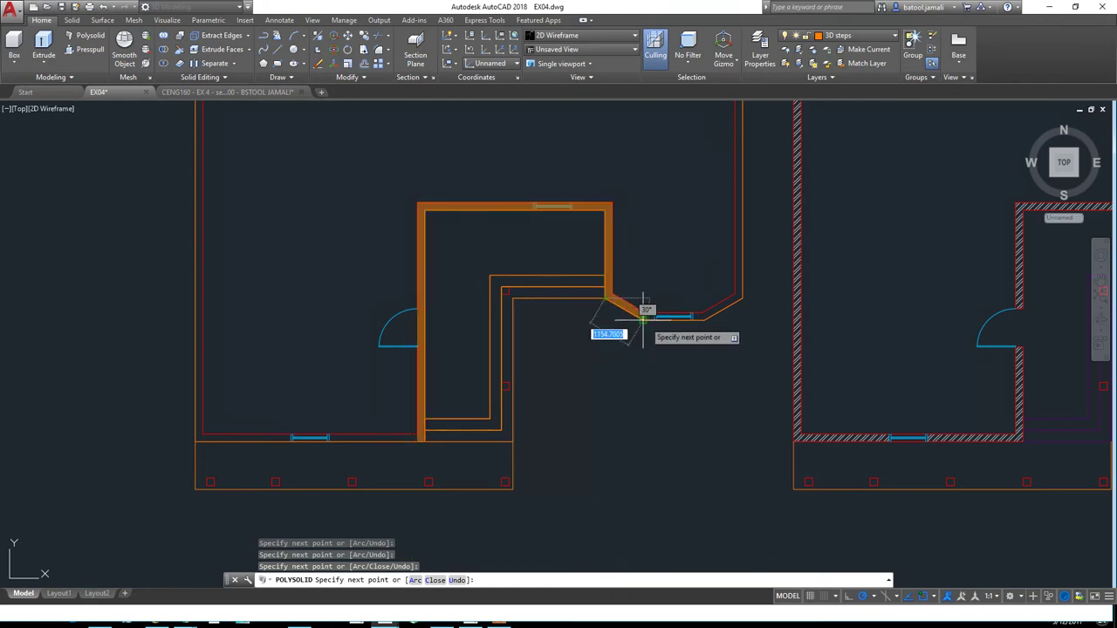
click(643, 318)
click(703, 318)
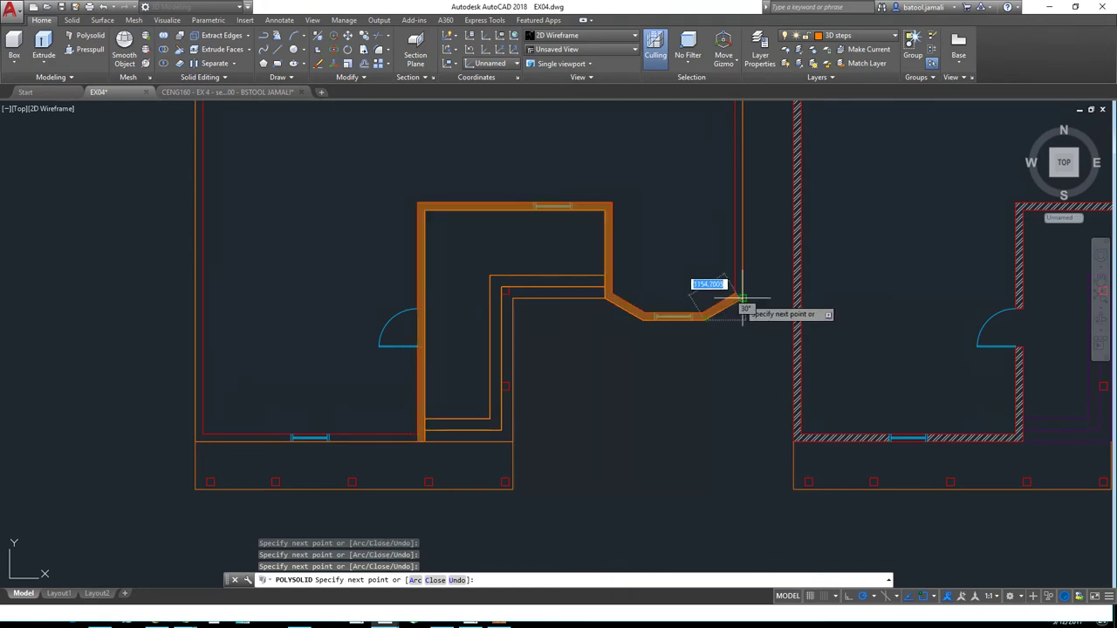
click(739, 298)
Run the wall up to the top wall corner, undoing a segment that overshot the upper corner
scroll(650, 403, down, 3)
scroll(693, 187, up, 3)
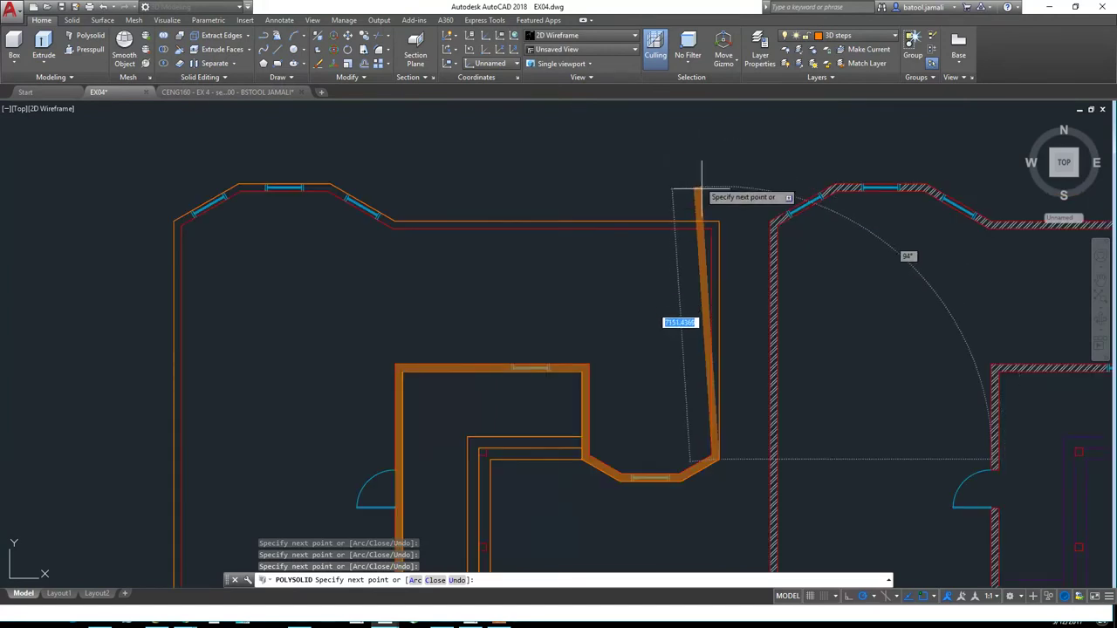
click(715, 223)
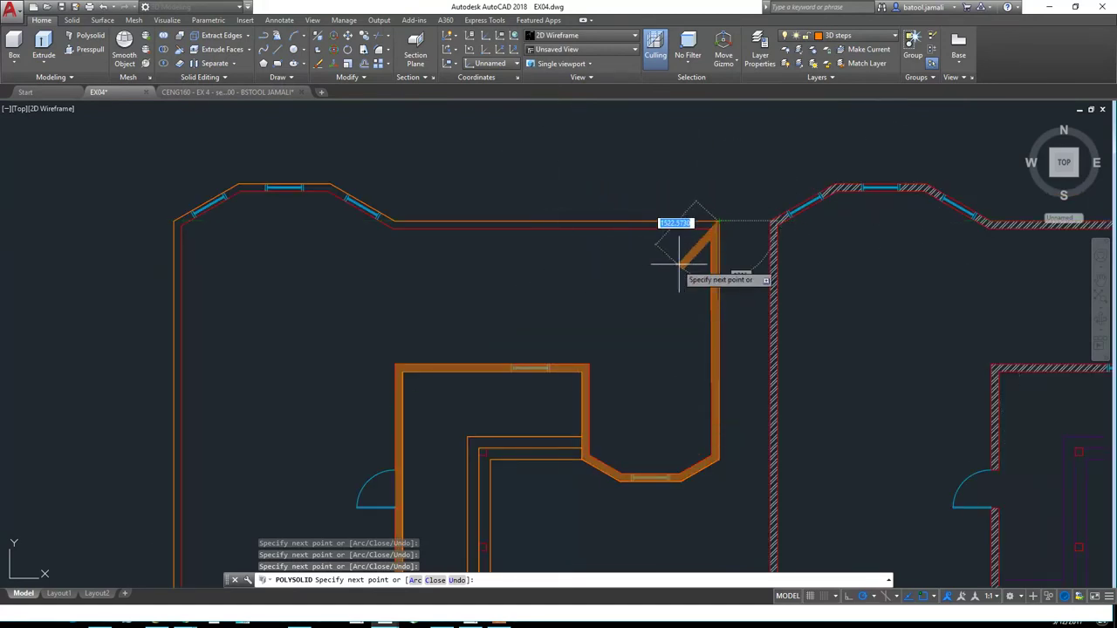
scroll(780, 219, up, 8)
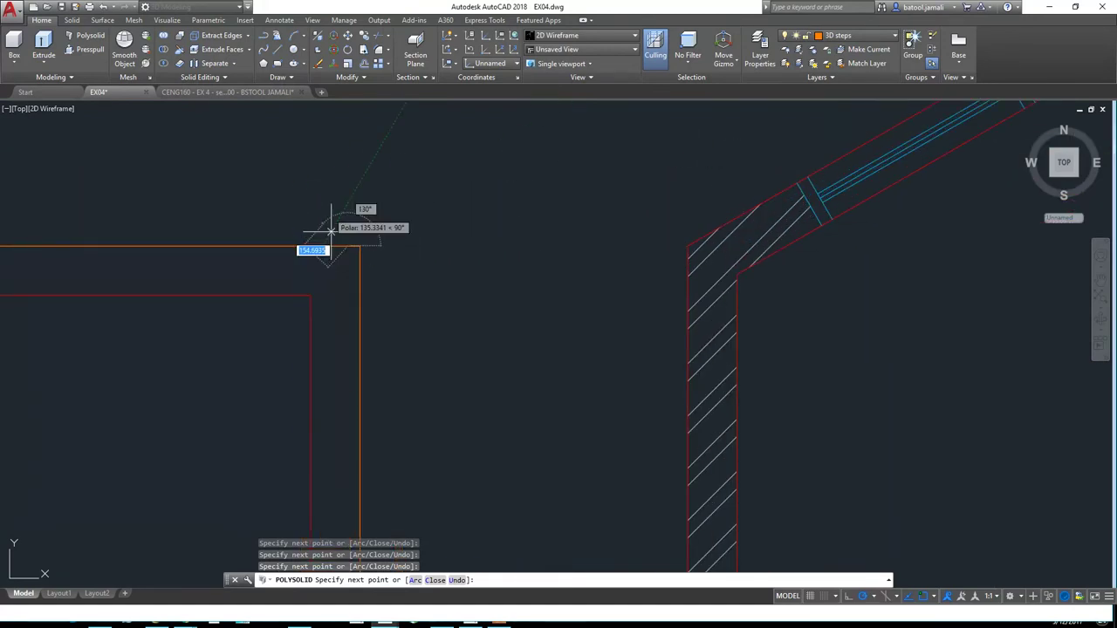
click(331, 230)
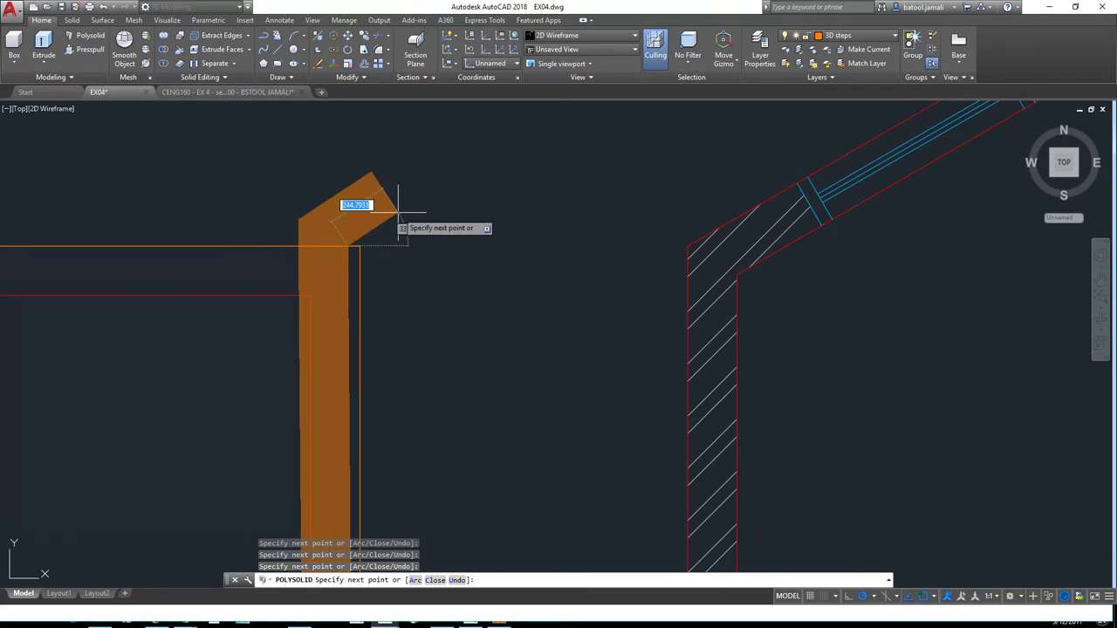
key(ctrl+z)
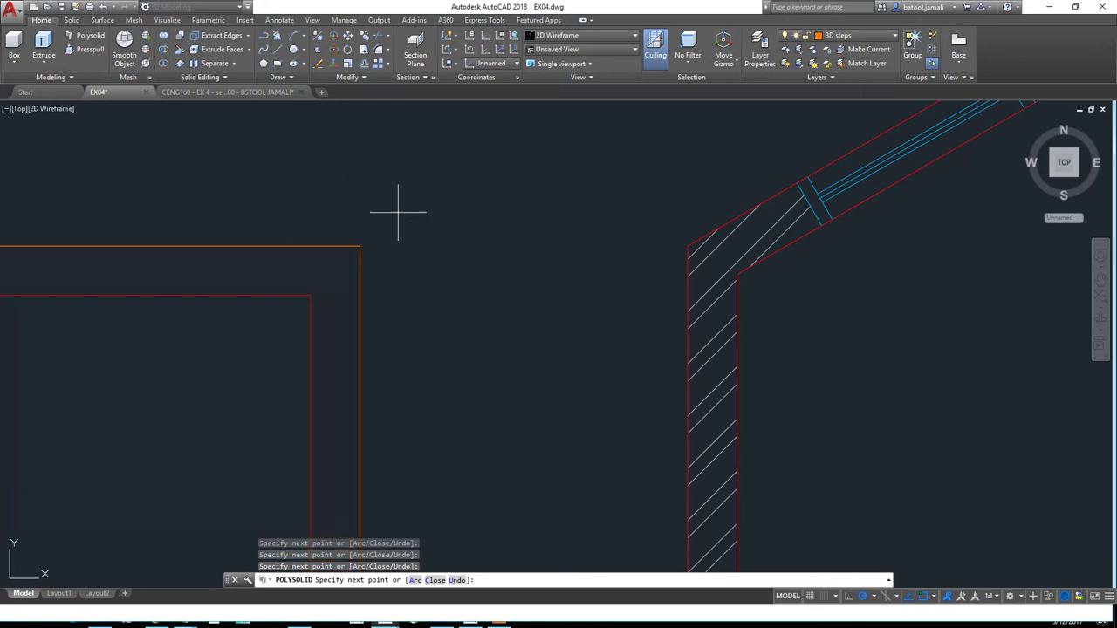
scroll(440, 197, down, 4)
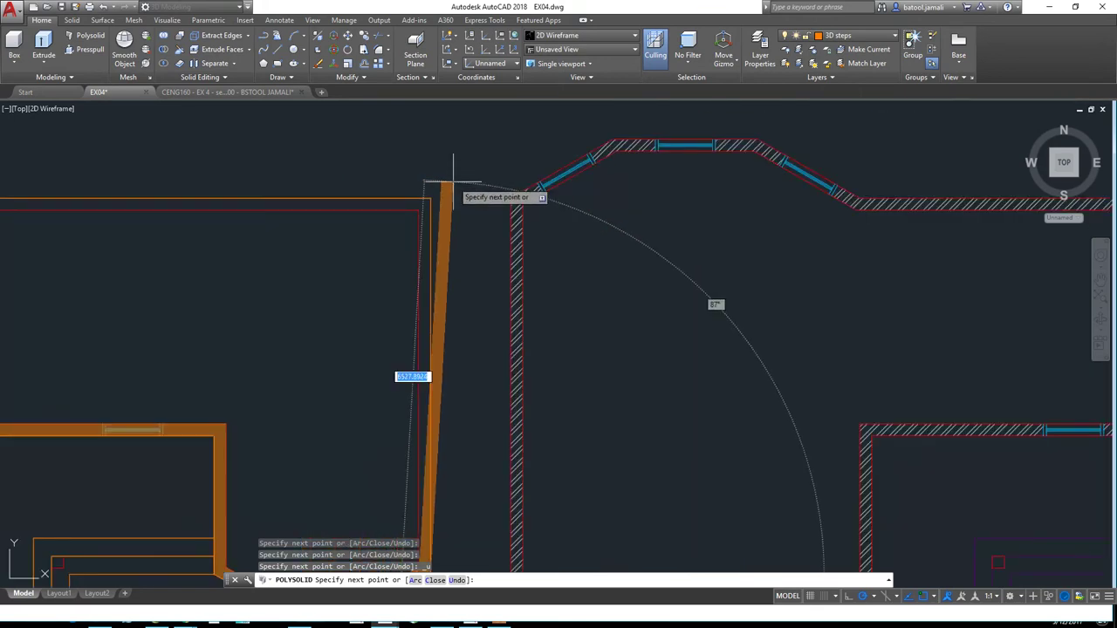
scroll(432, 193, up, 3)
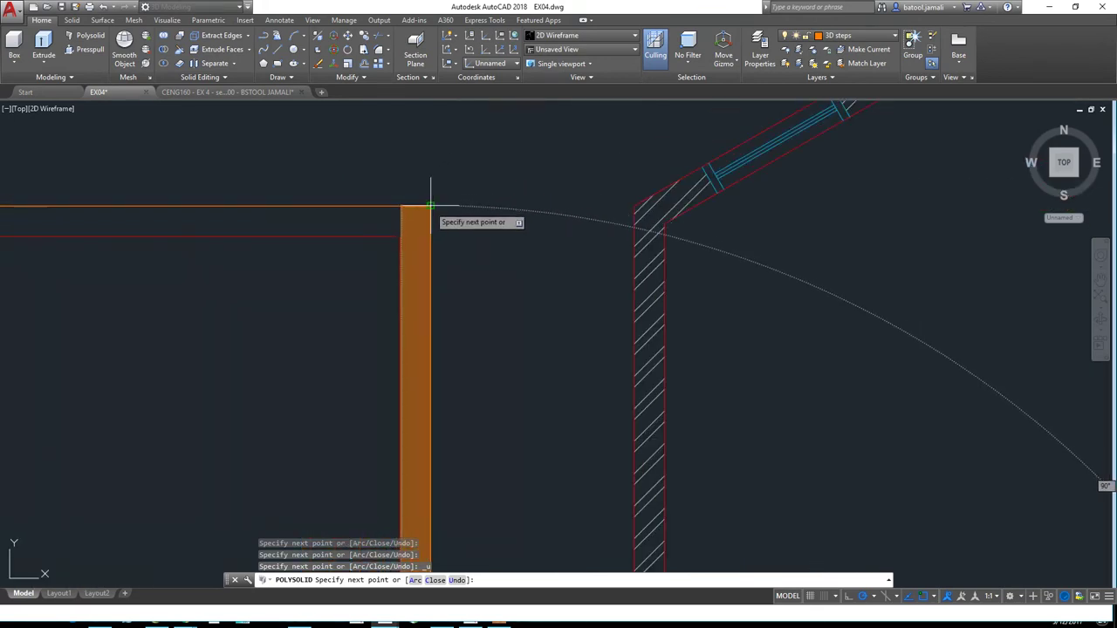
scroll(746, 235, down, 2)
scroll(752, 253, down, 3)
scroll(479, 262, up, 4)
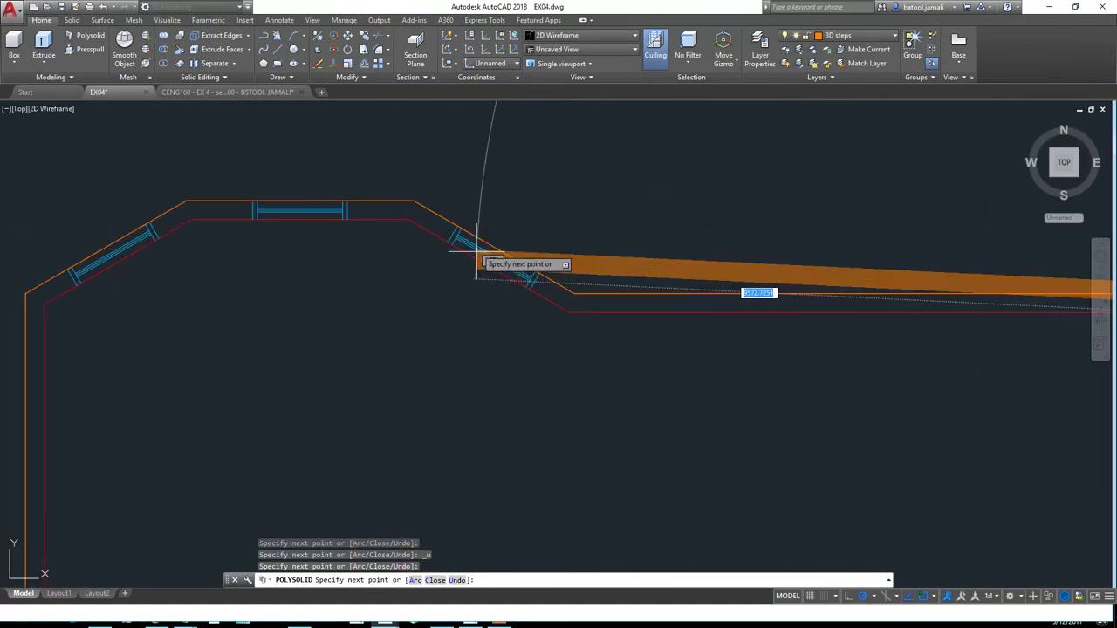
Continue the wall through the lower stair corner, upper diagonal corner, far-left top end and lower-left corner
click(630, 316)
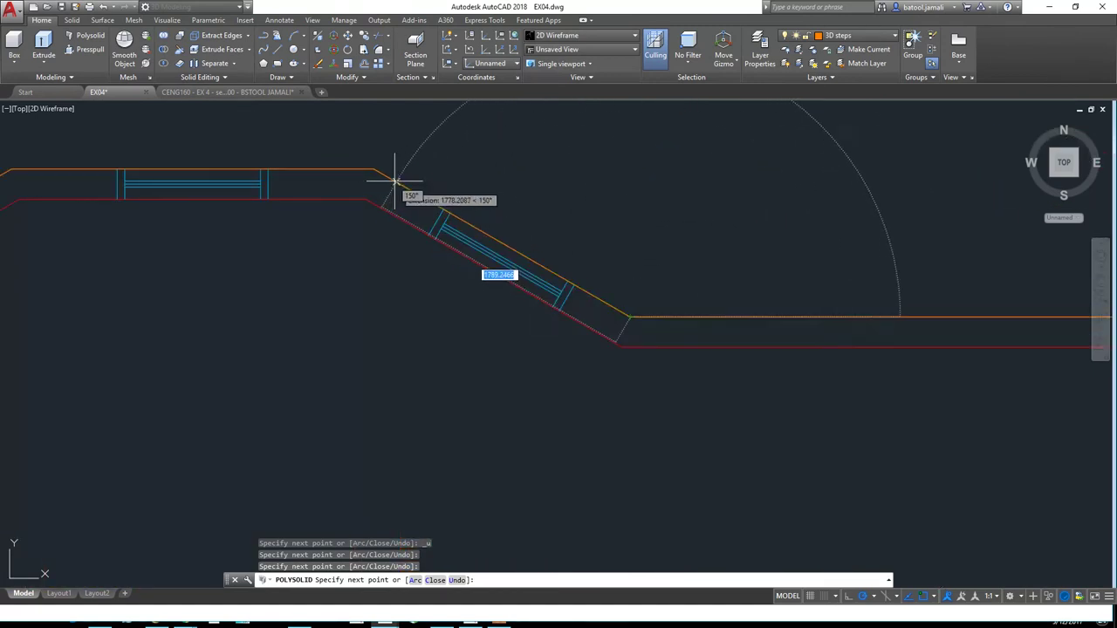
click(375, 170)
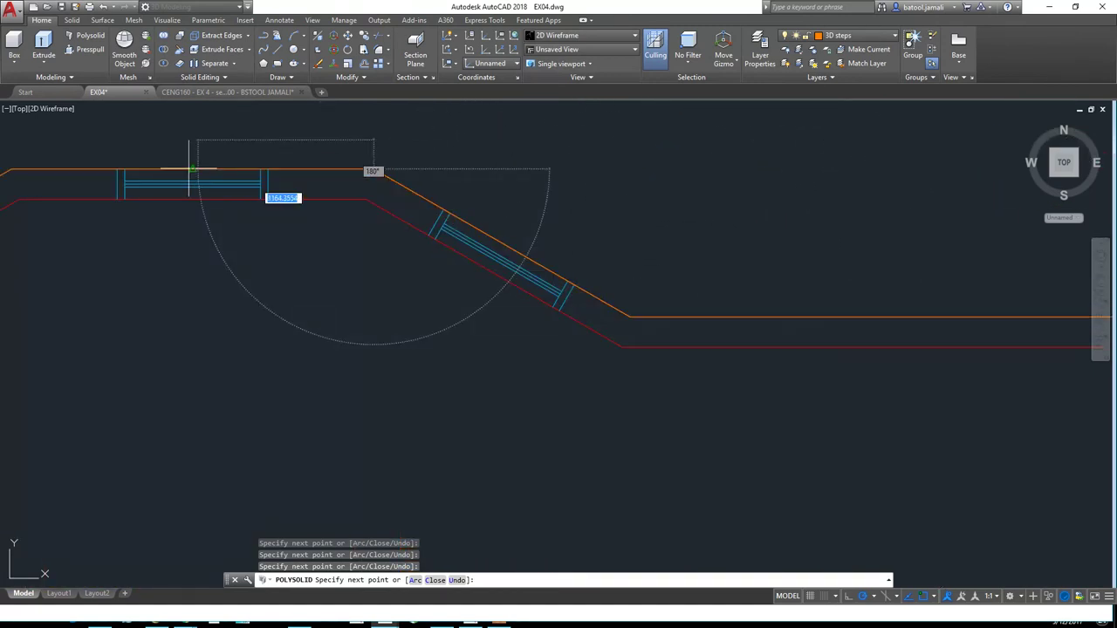
click(10, 170)
scroll(441, 196, down, 3)
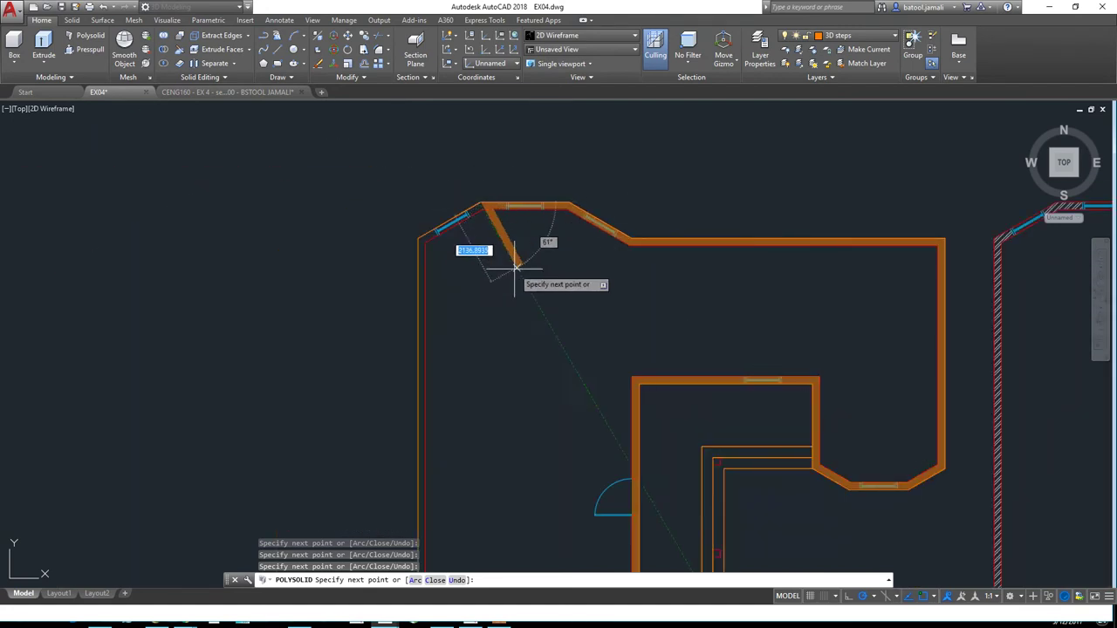
scroll(414, 248, up, 4)
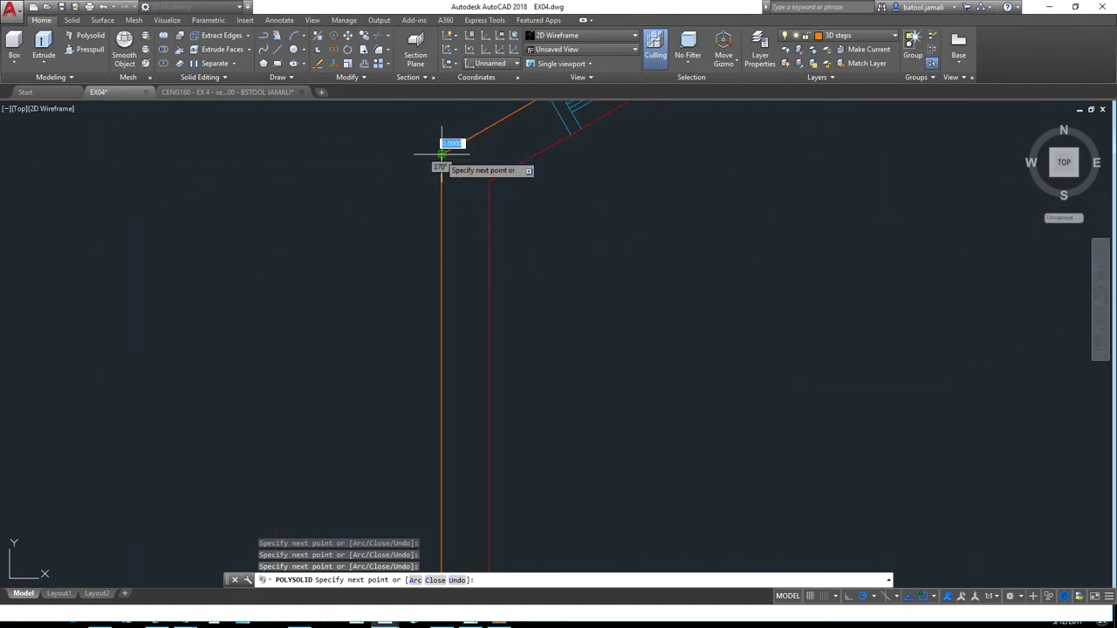
scroll(419, 122, down, 4)
scroll(425, 373, up, 6)
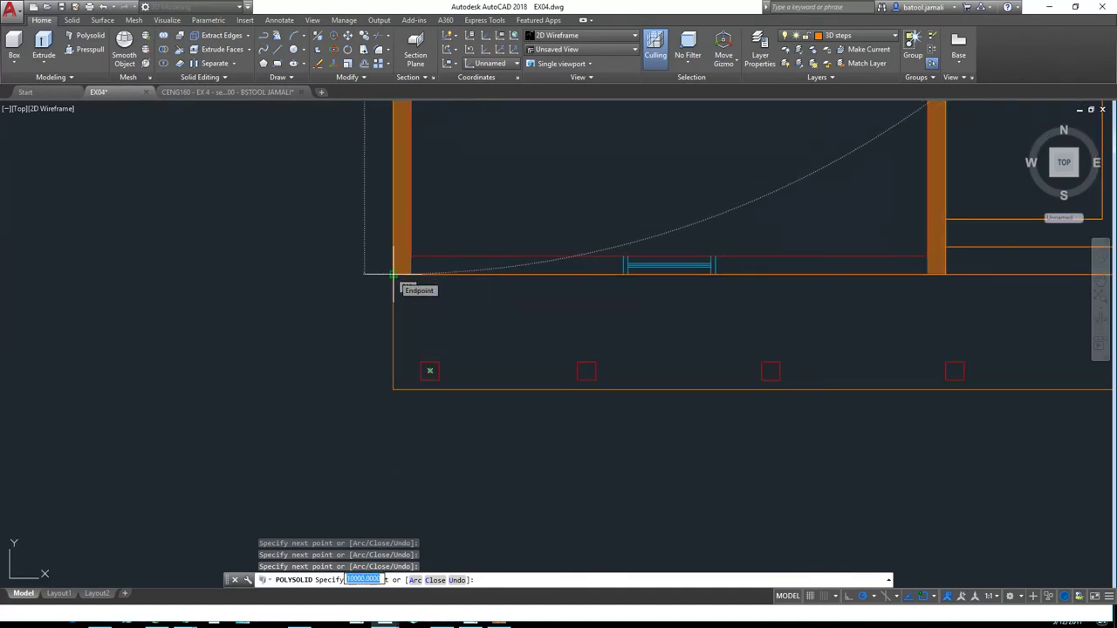
click(393, 274)
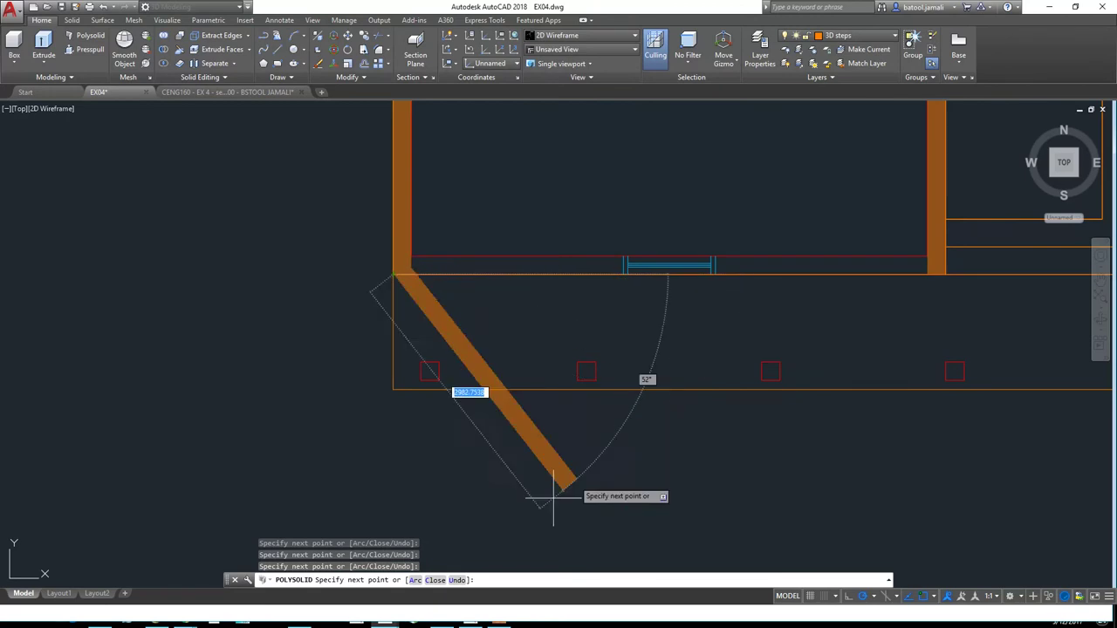
Close the polysolid wall loop and view the house tilted in 3D with Conceptual shading
click(434, 580)
scroll(483, 277, down, 4)
middle_drag(482, 278, 429, 411)
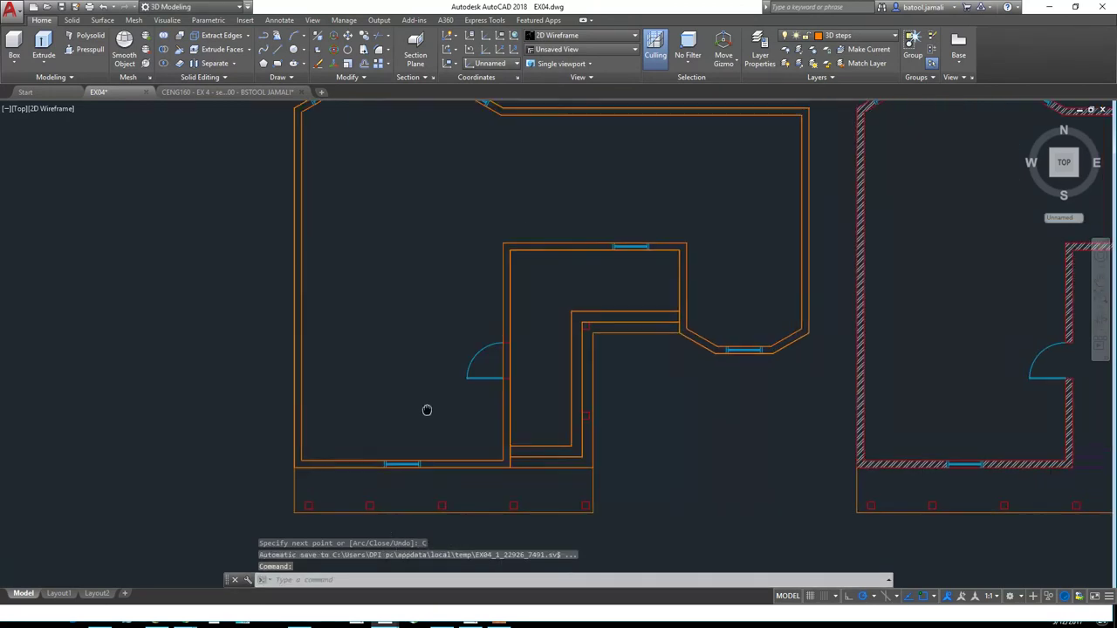
shift+middle_drag(512, 451, 528, 218)
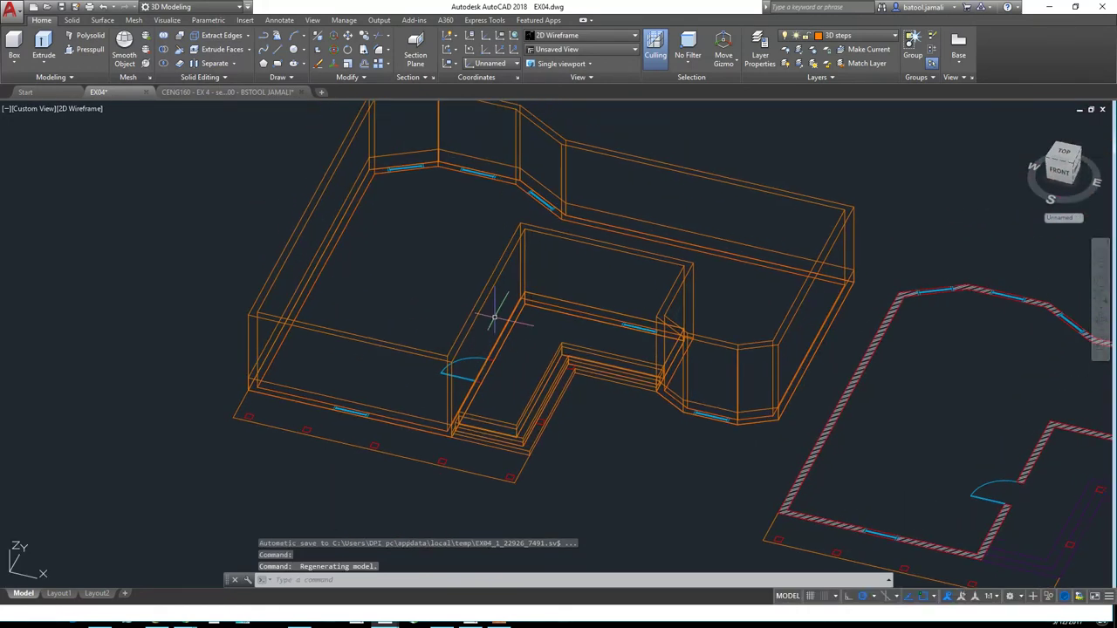
click(566, 36)
click(597, 63)
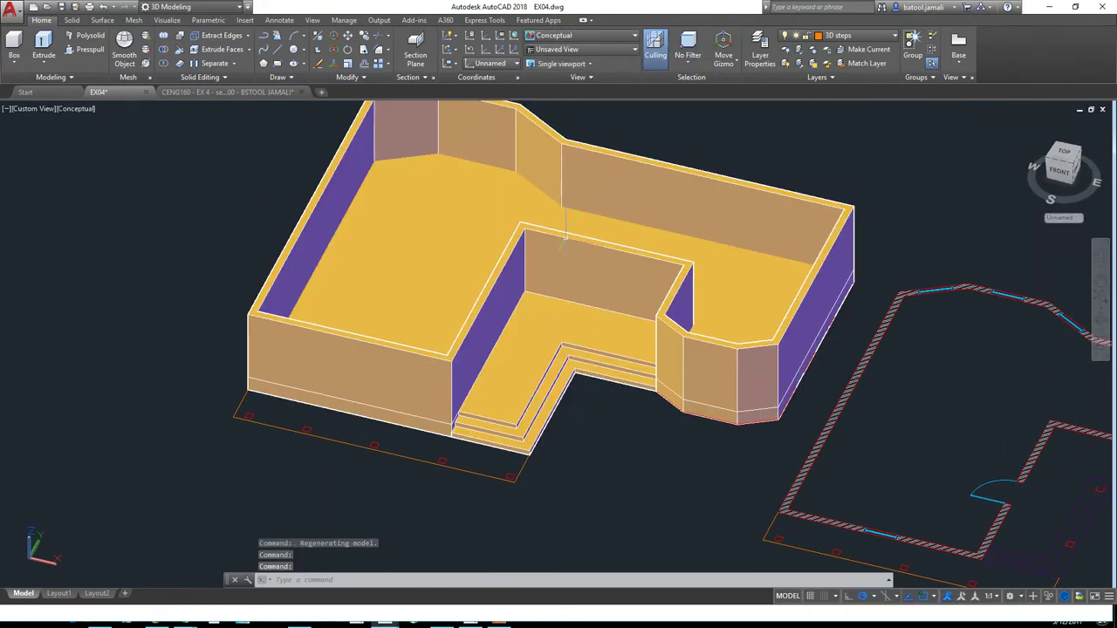
Put the wall solid on the 3D walls layer
click(589, 250)
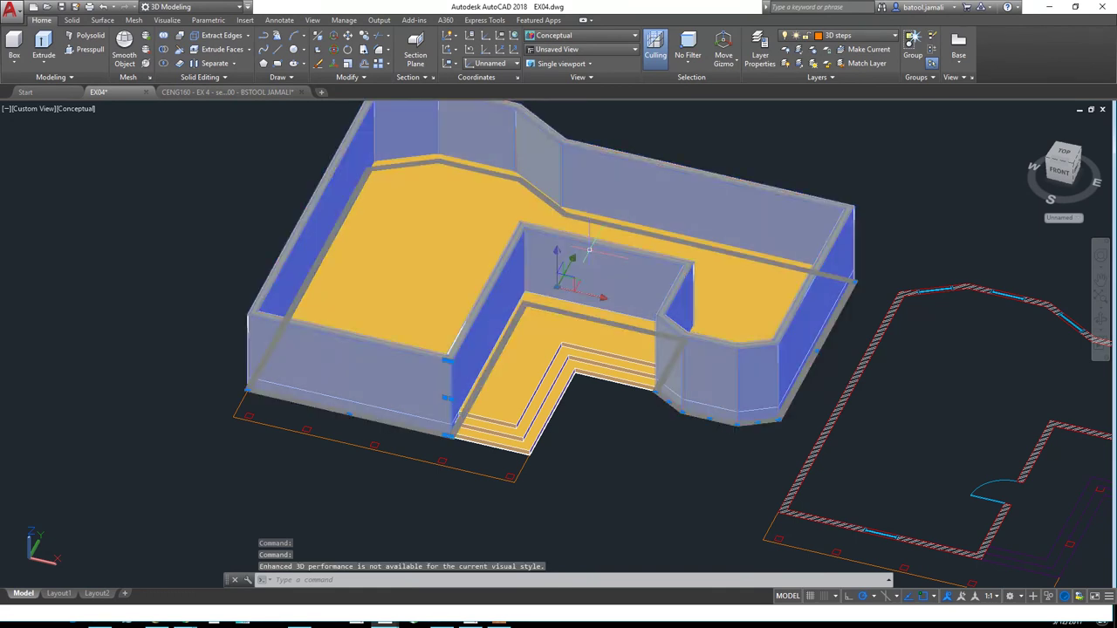
click(843, 36)
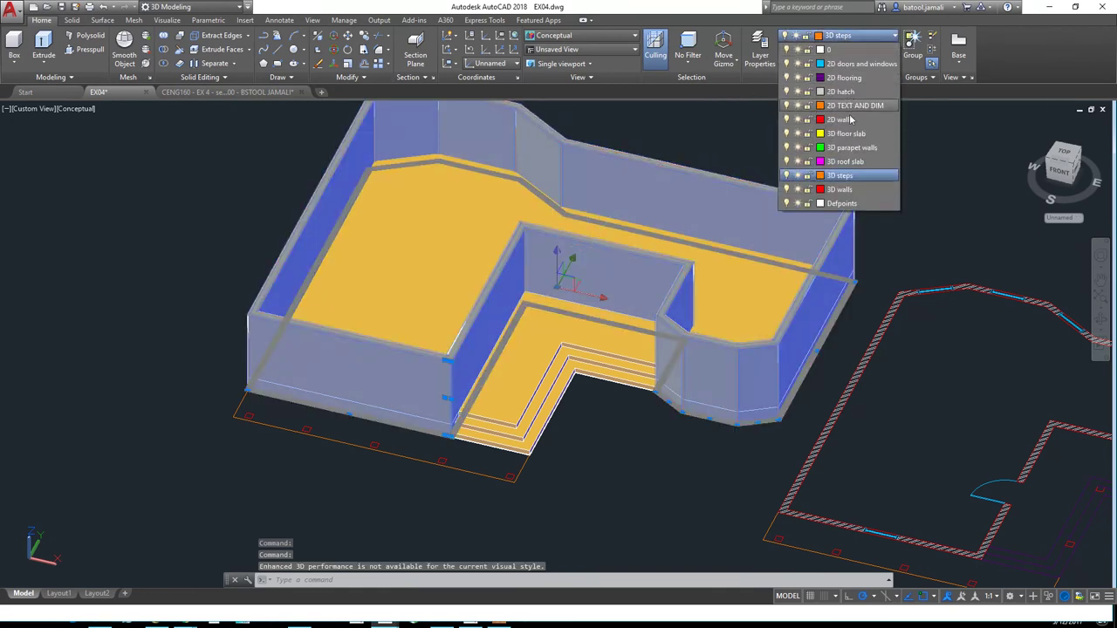
click(846, 191)
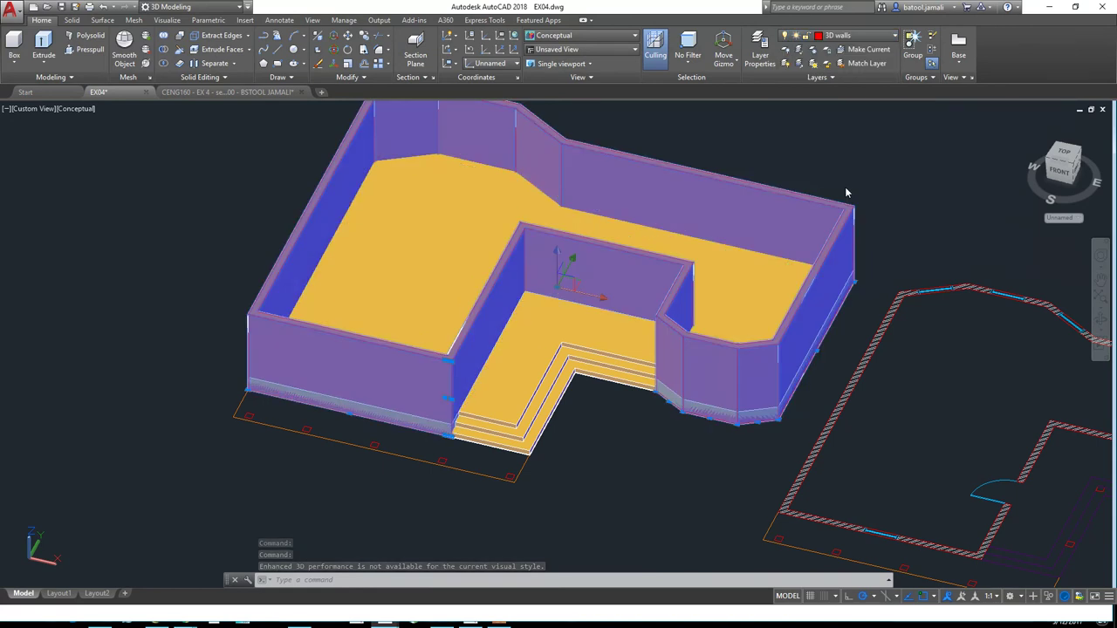
MOVE the wall solid from its bottom corner up to the floor slab's top corner
key(Escape)
scroll(740, 371, up, 4)
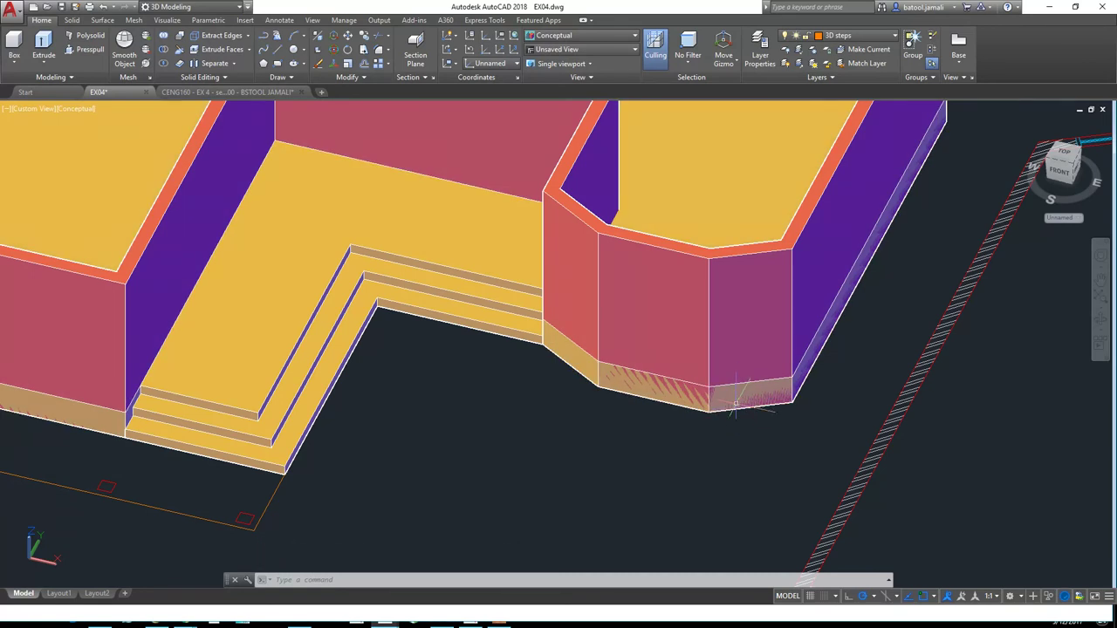
click(699, 295)
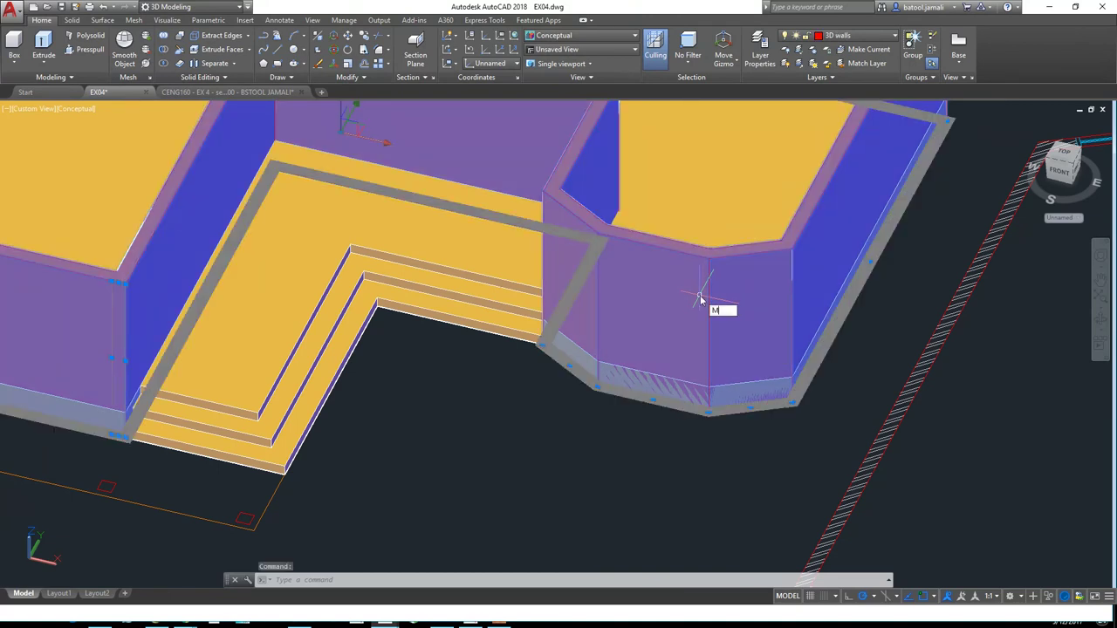
text(MOV)
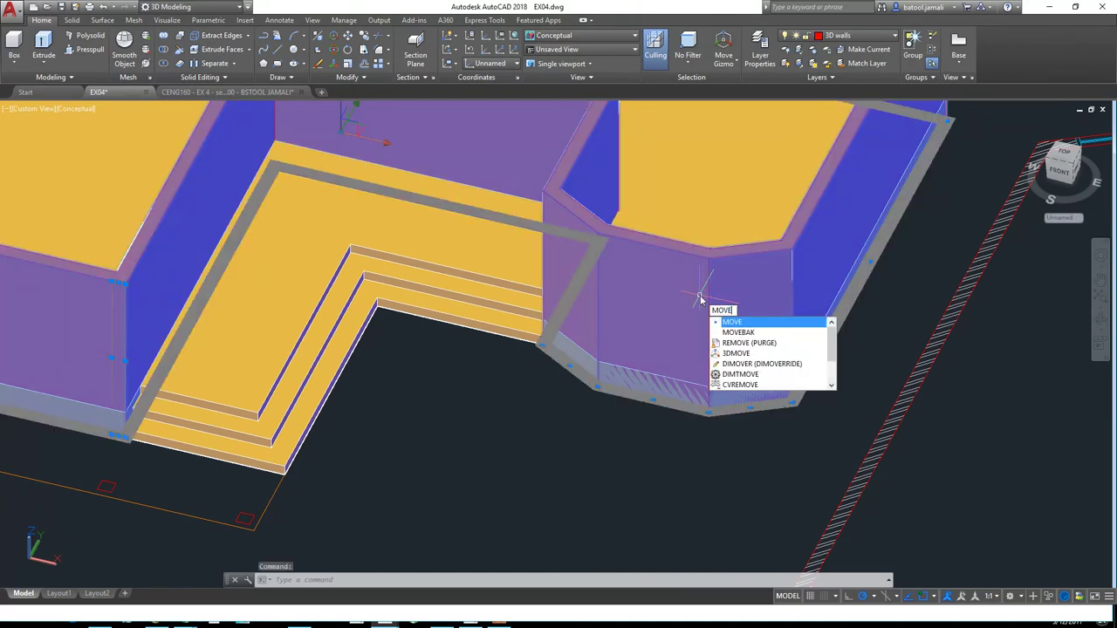
text(E)
key(Return)
scroll(789, 401, up, 5)
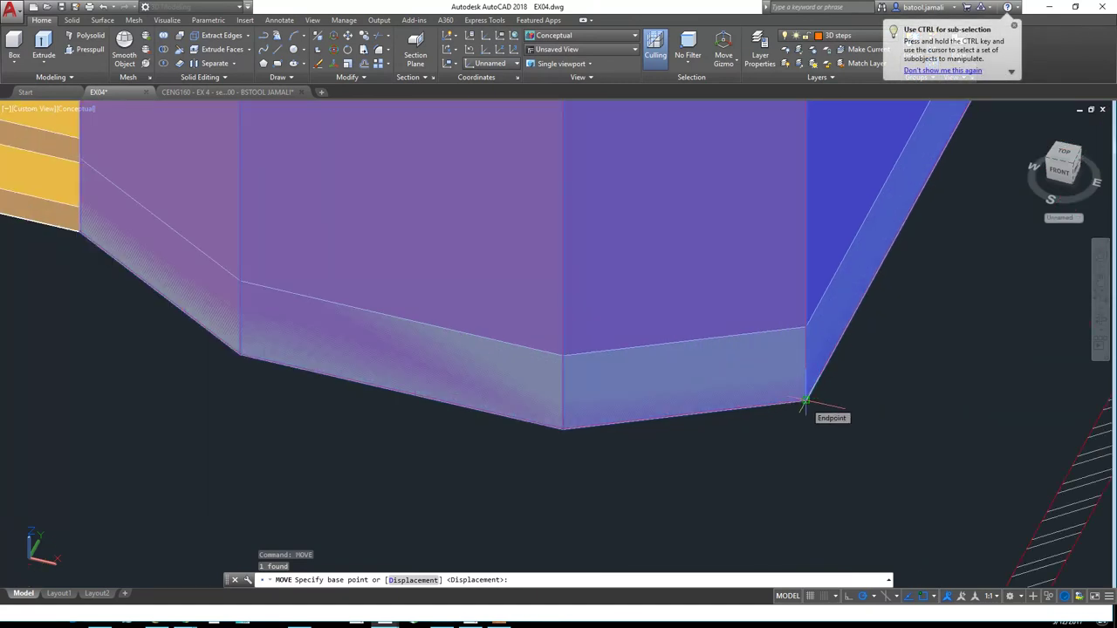
click(804, 403)
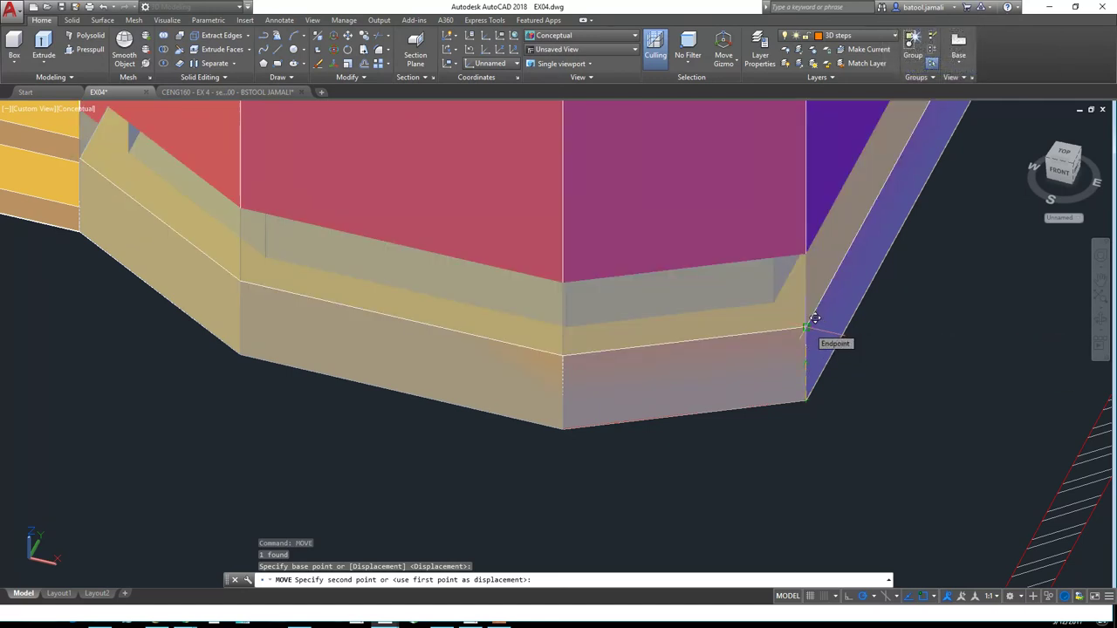
click(814, 319)
scroll(678, 524, down, 5)
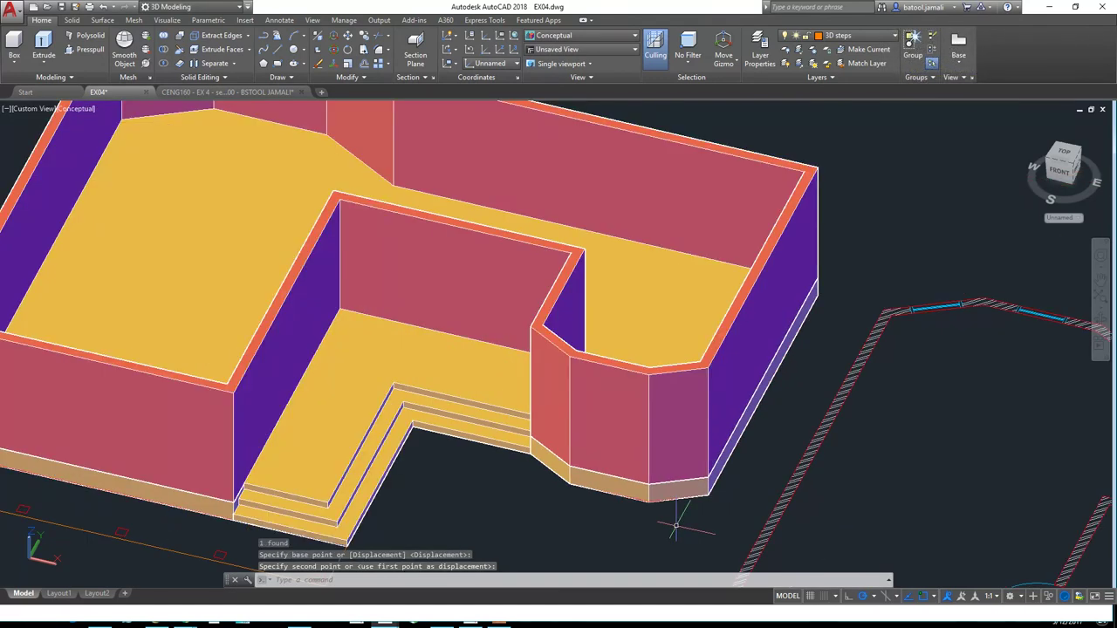
scroll(678, 519, up, 5)
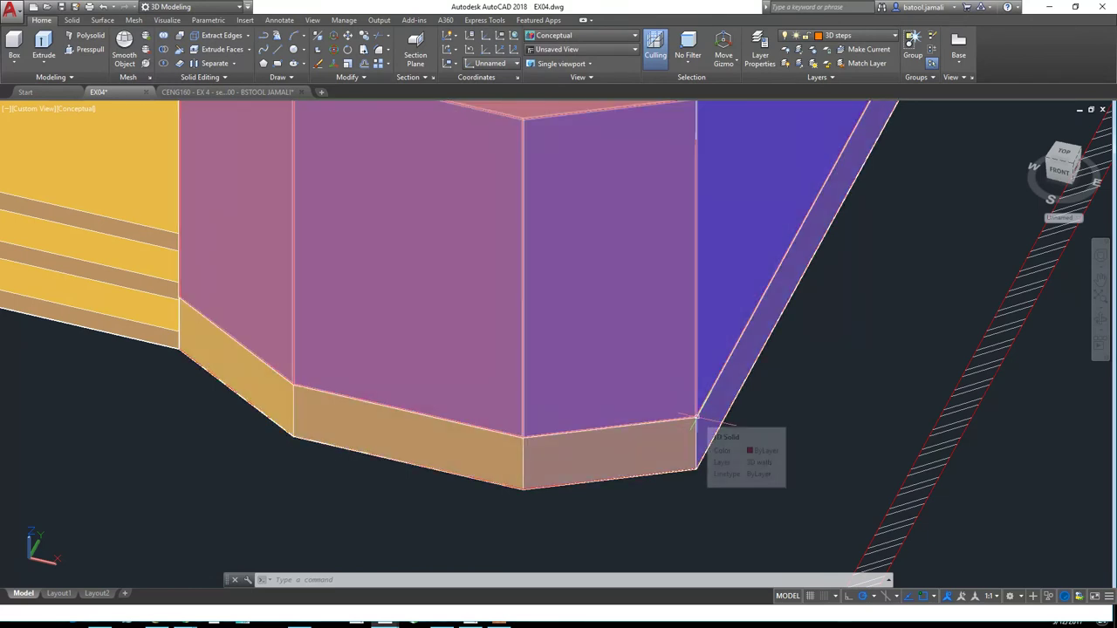
scroll(695, 419, down, 6)
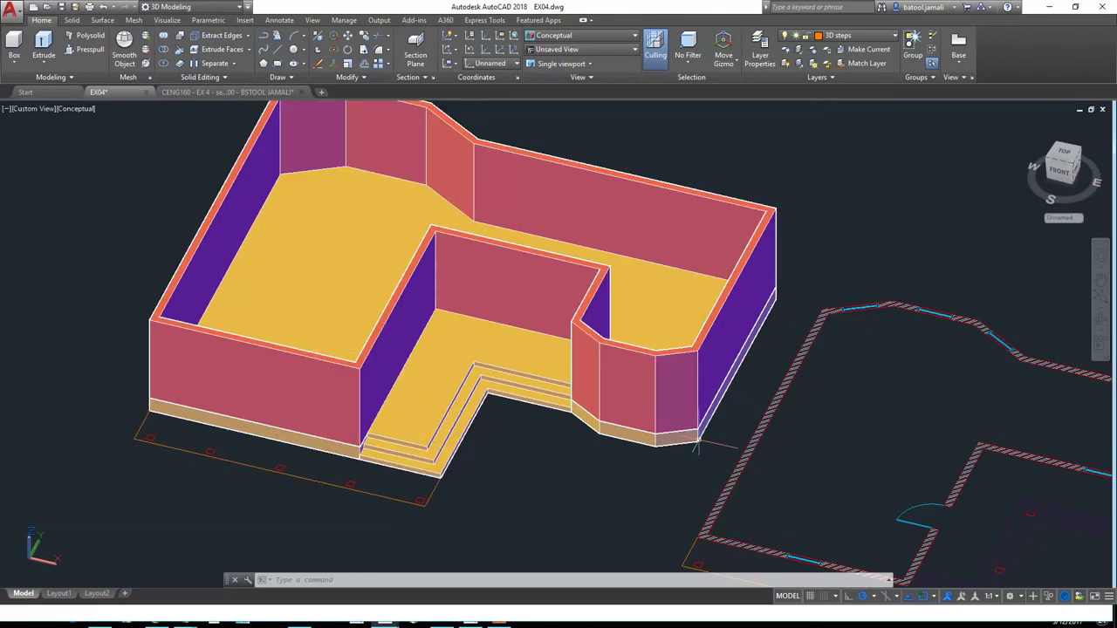